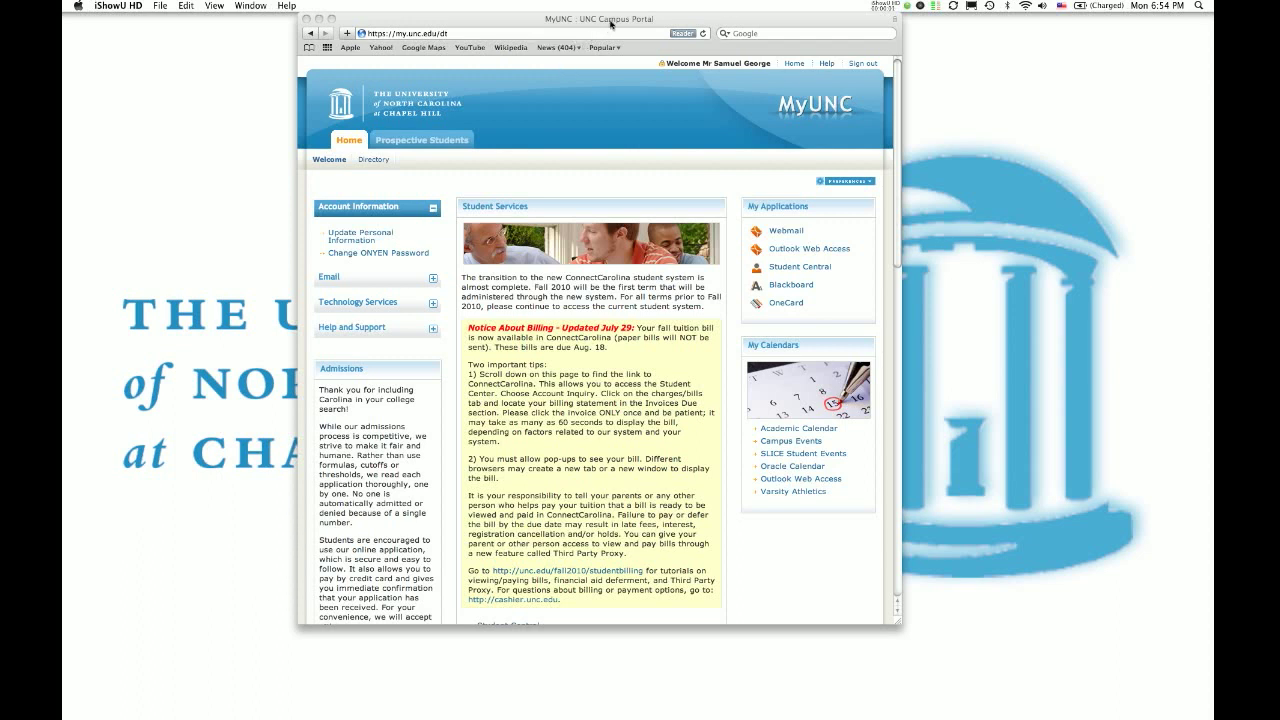
Open the ConnectCarolina Student Center from the Student Services section of the MyUNC portal
drag(610, 22, 690, 57)
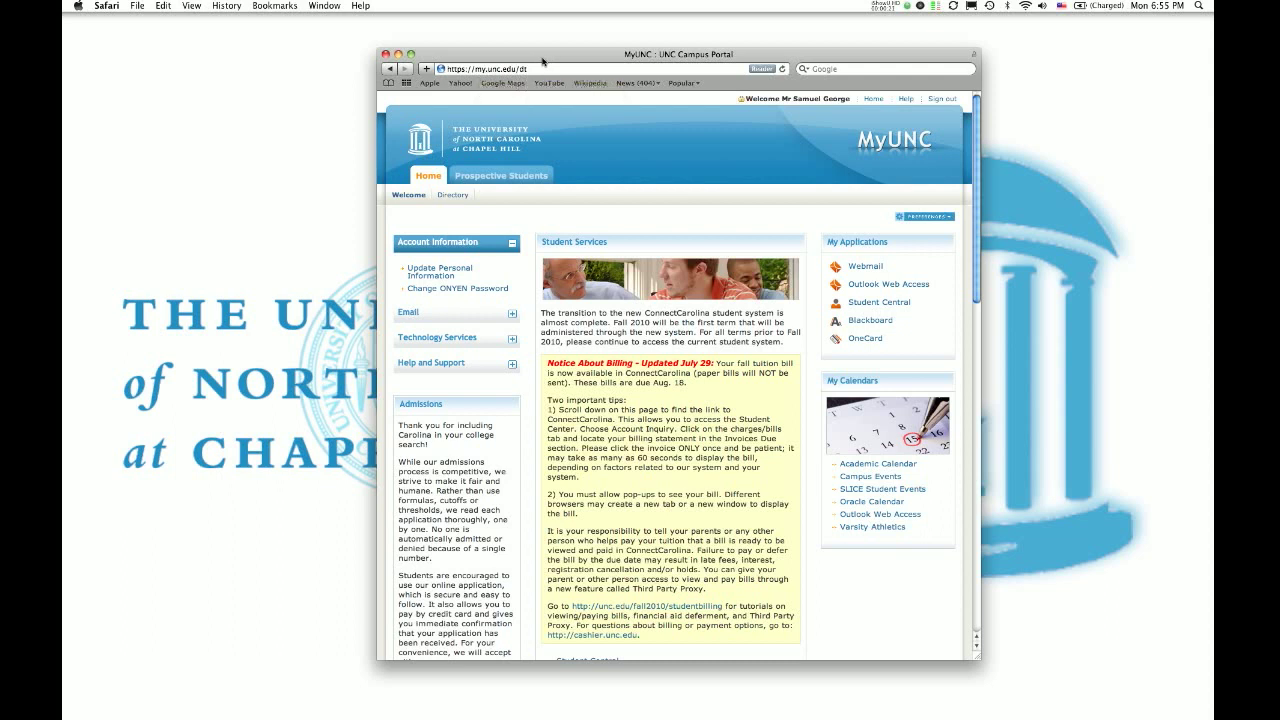
drag(542, 61, 481, 48)
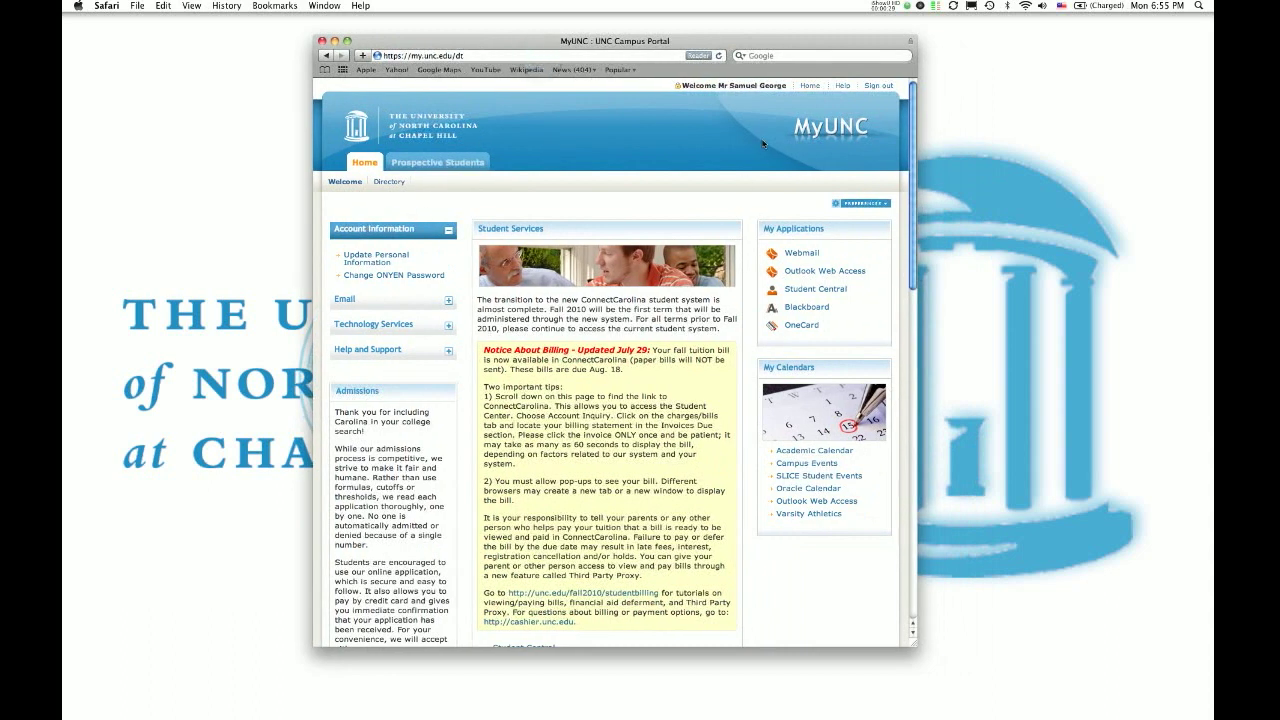
scroll(478, 227, down, 5)
scroll(478, 227, up, 5)
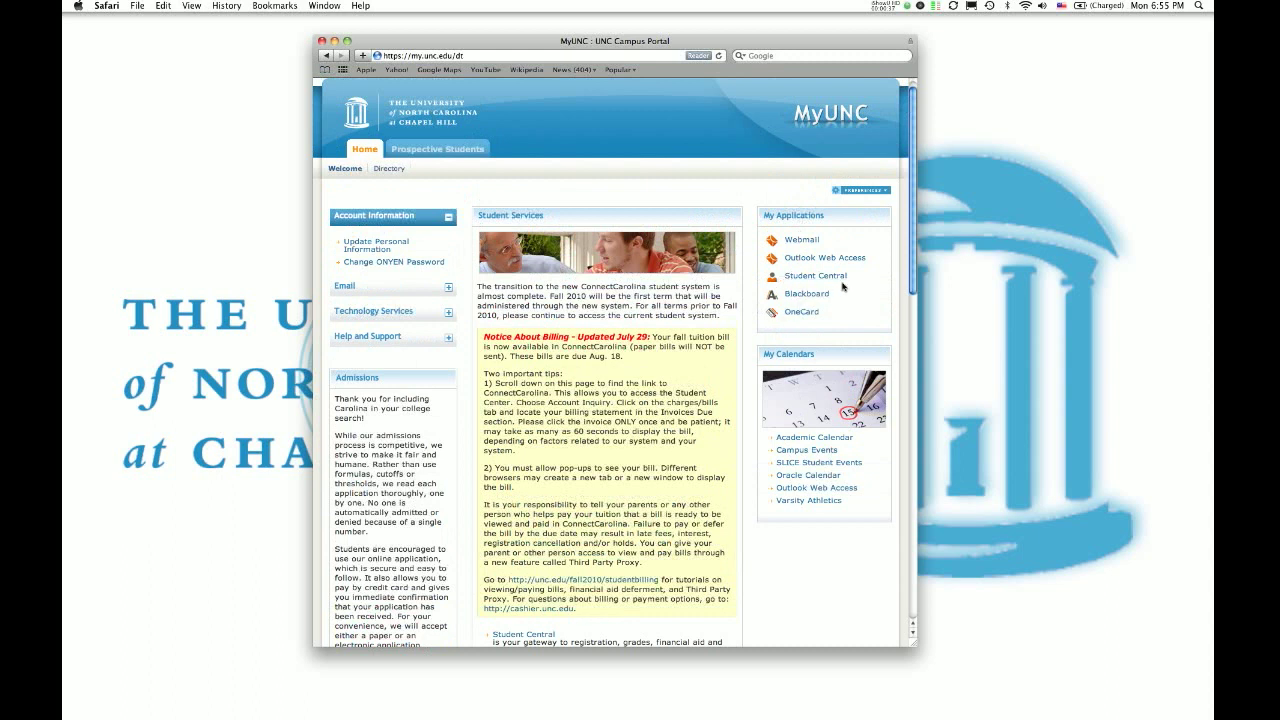
click(449, 288)
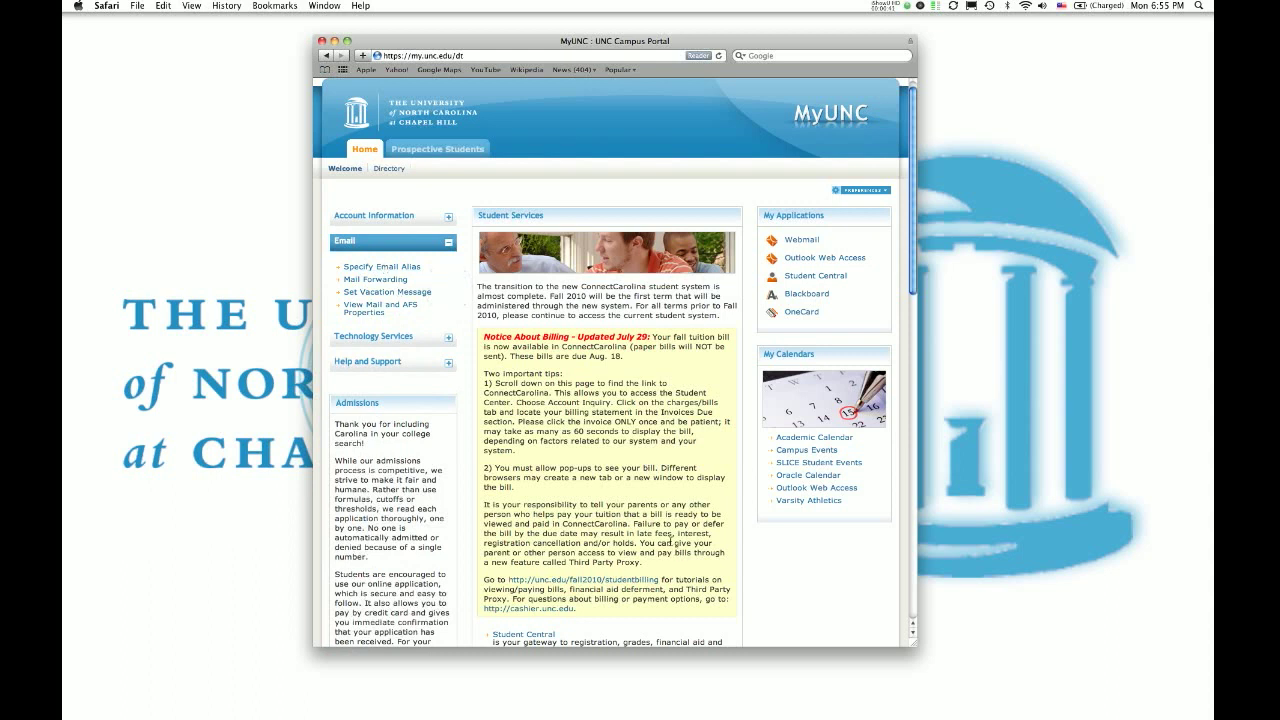
scroll(650, 497, down, 7)
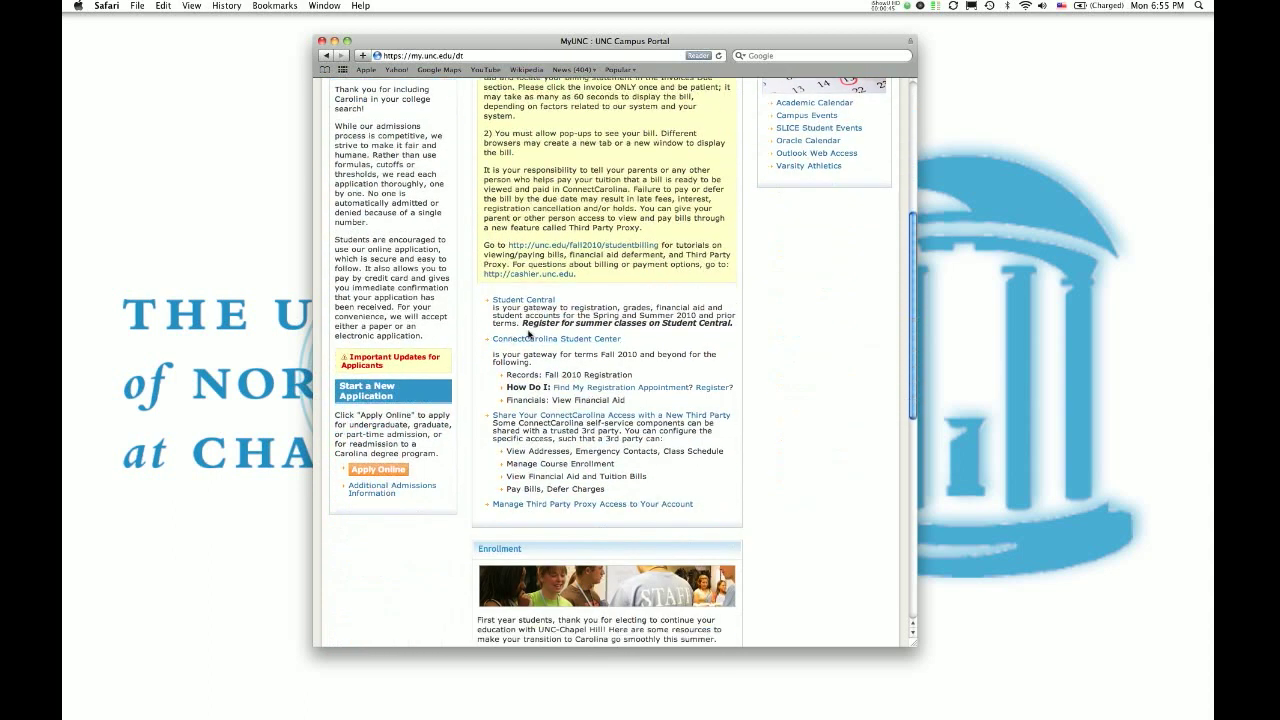
click(559, 341)
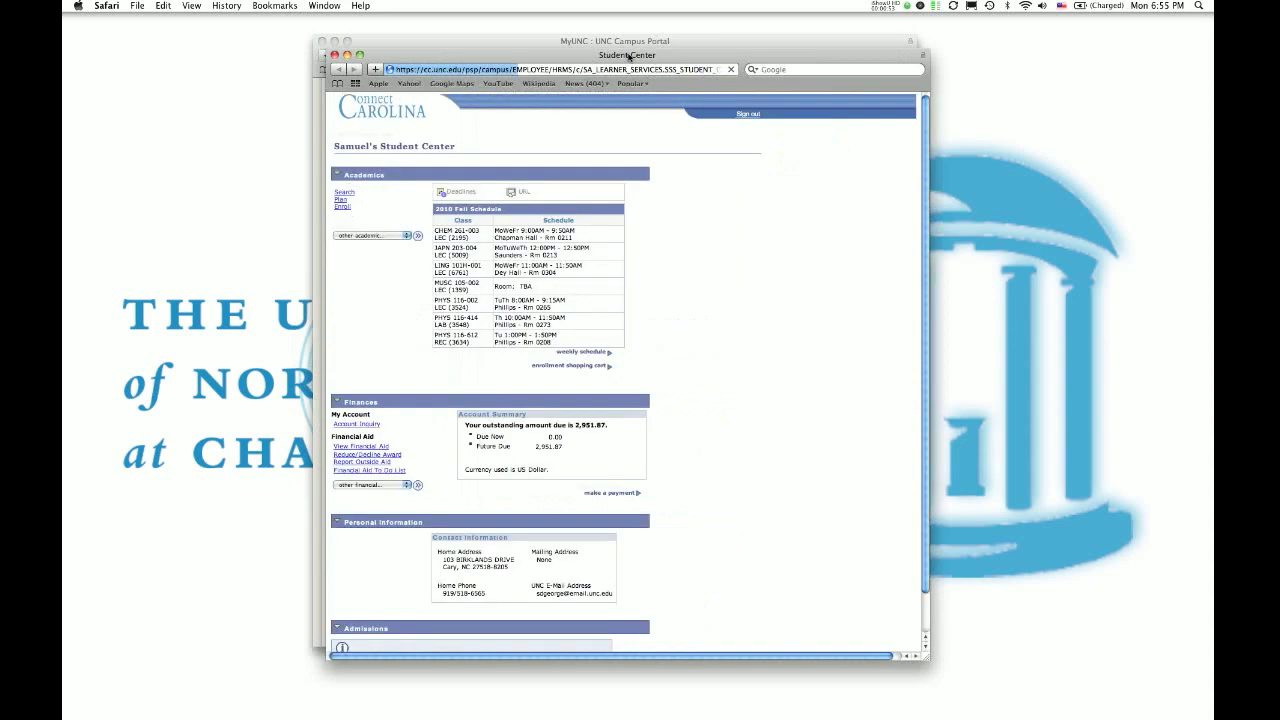
drag(629, 57, 664, 73)
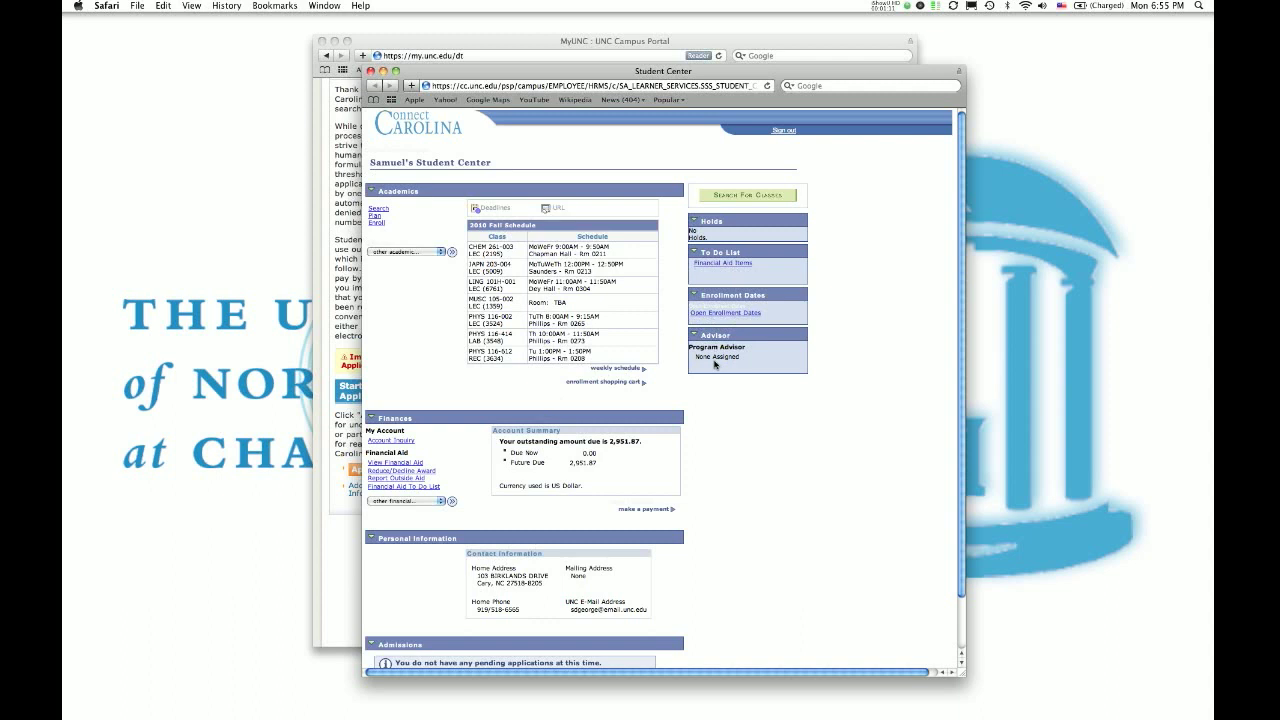
Look over the Student Center and open the class search from its Academics section
scroll(478, 313, down, 2)
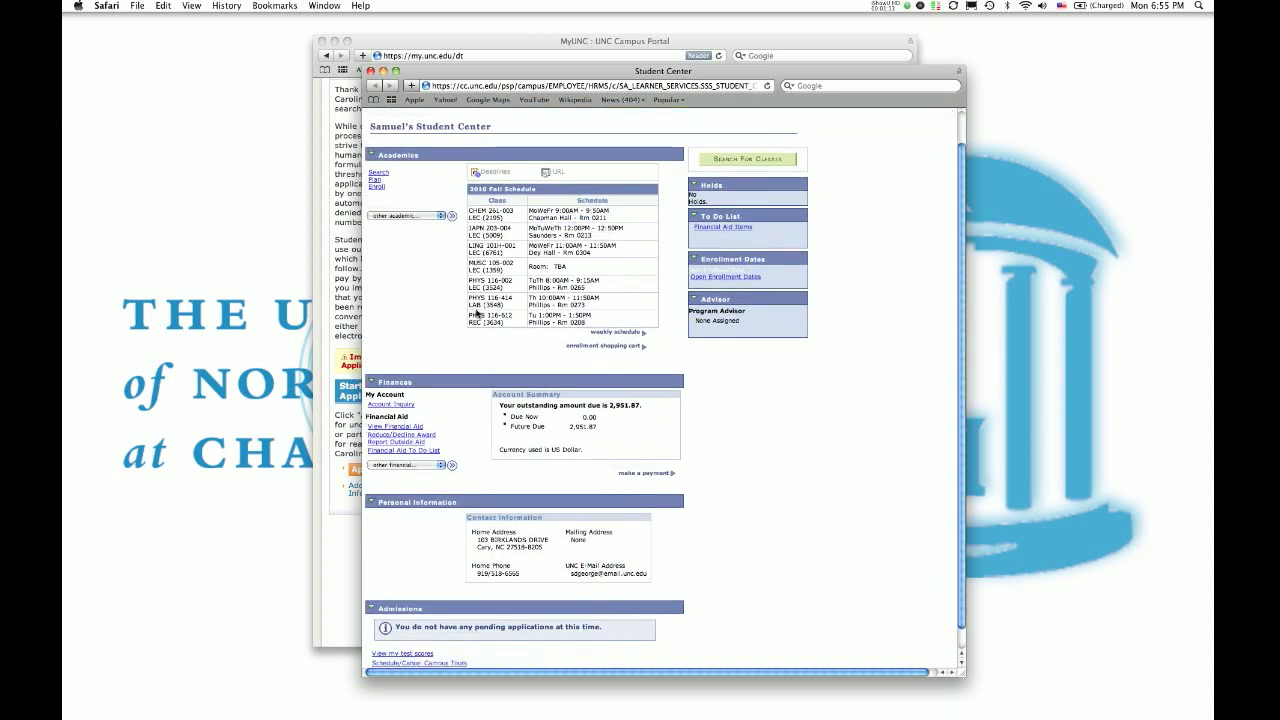
scroll(478, 313, down, 1)
scroll(478, 313, up, 2)
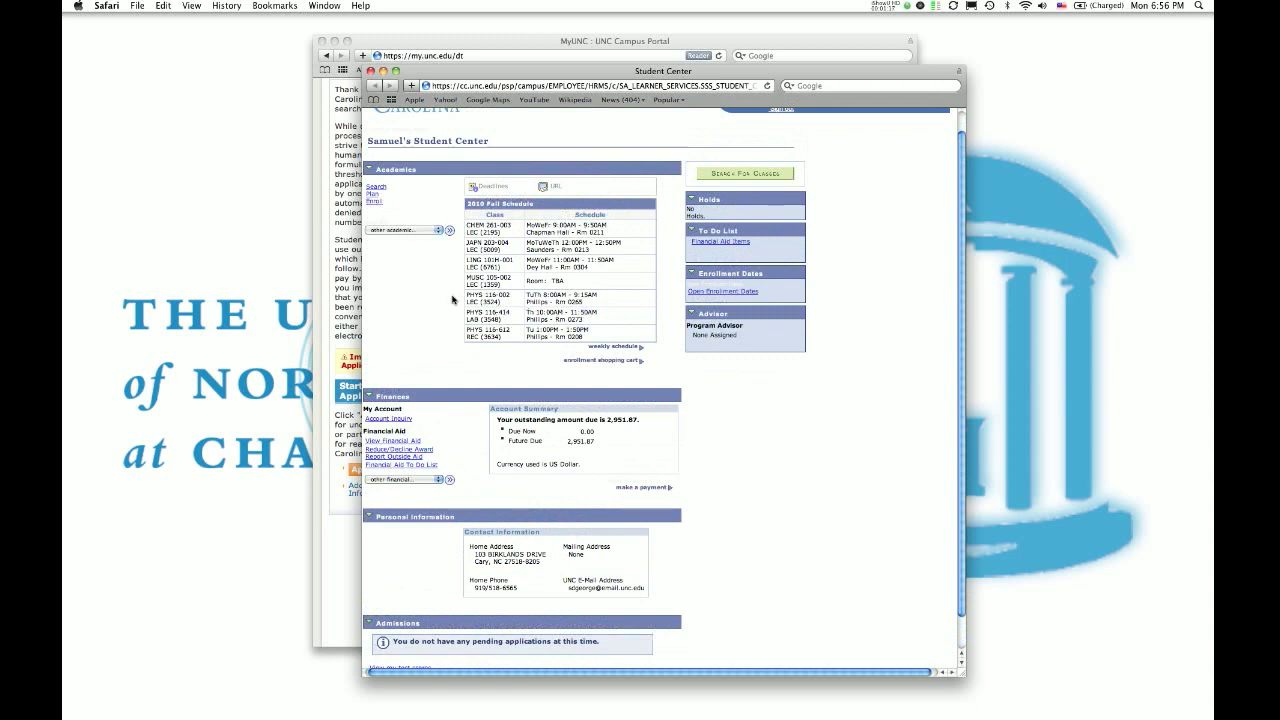
scroll(453, 298, up, 2)
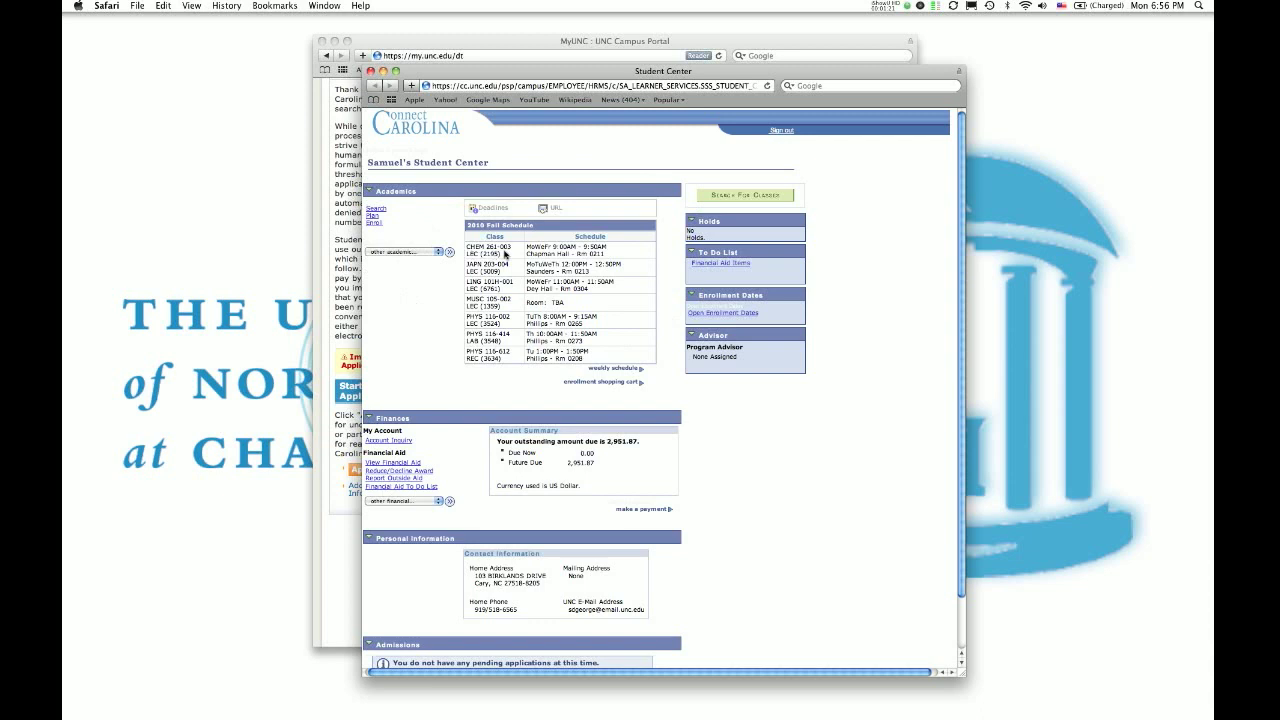
click(378, 210)
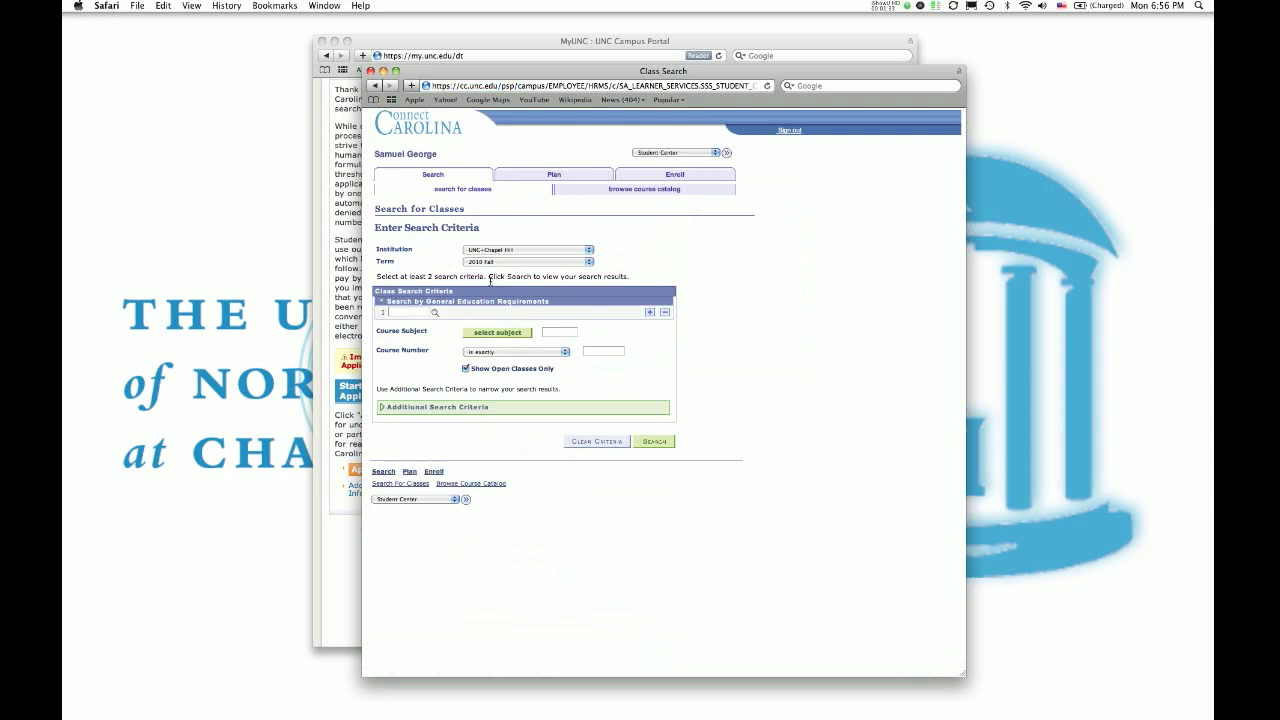
Enter CHEM as the course subject in the class search criteria
click(566, 332)
key(Tab)
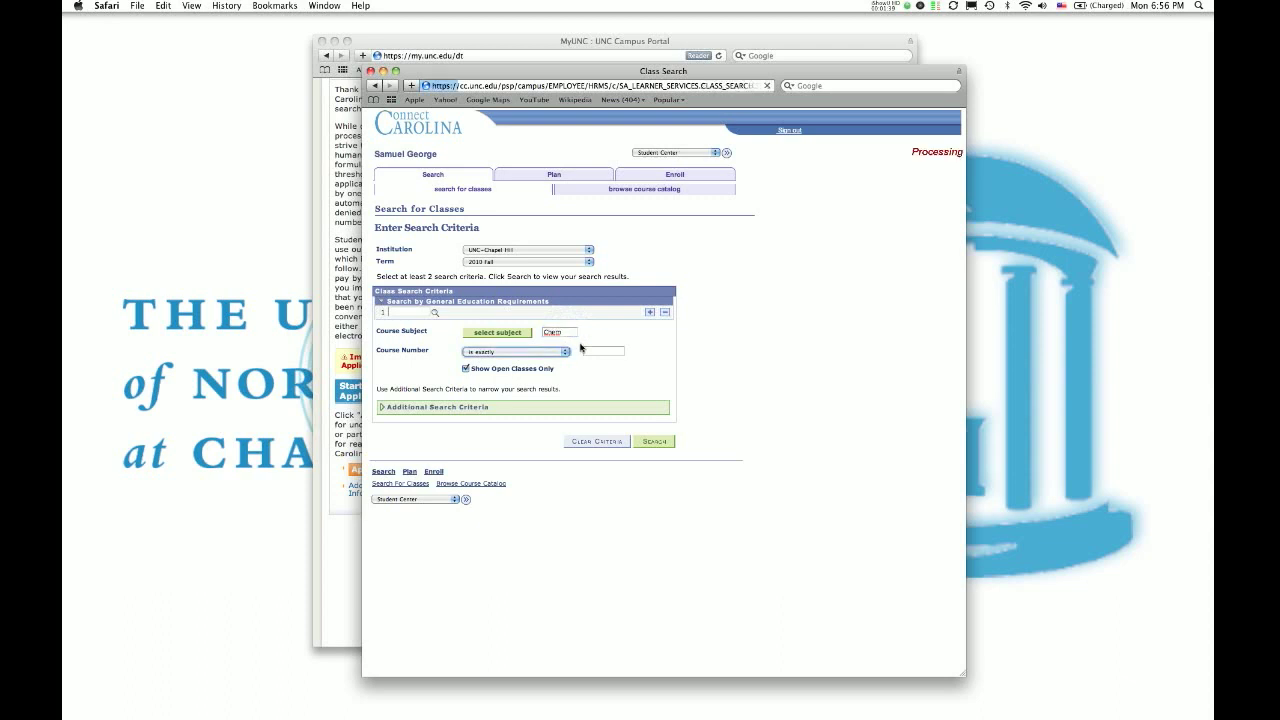
click(588, 351)
click(586, 348)
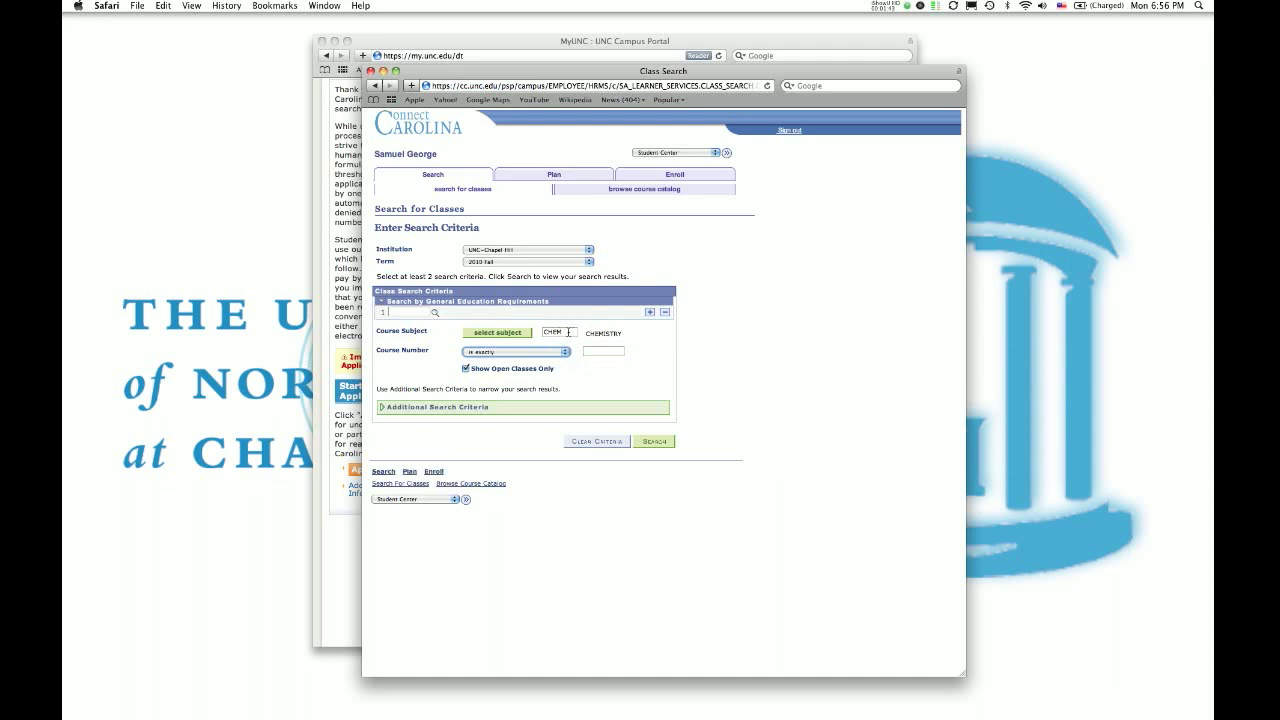
View the list of selectable course subjects and close it without picking one
click(514, 338)
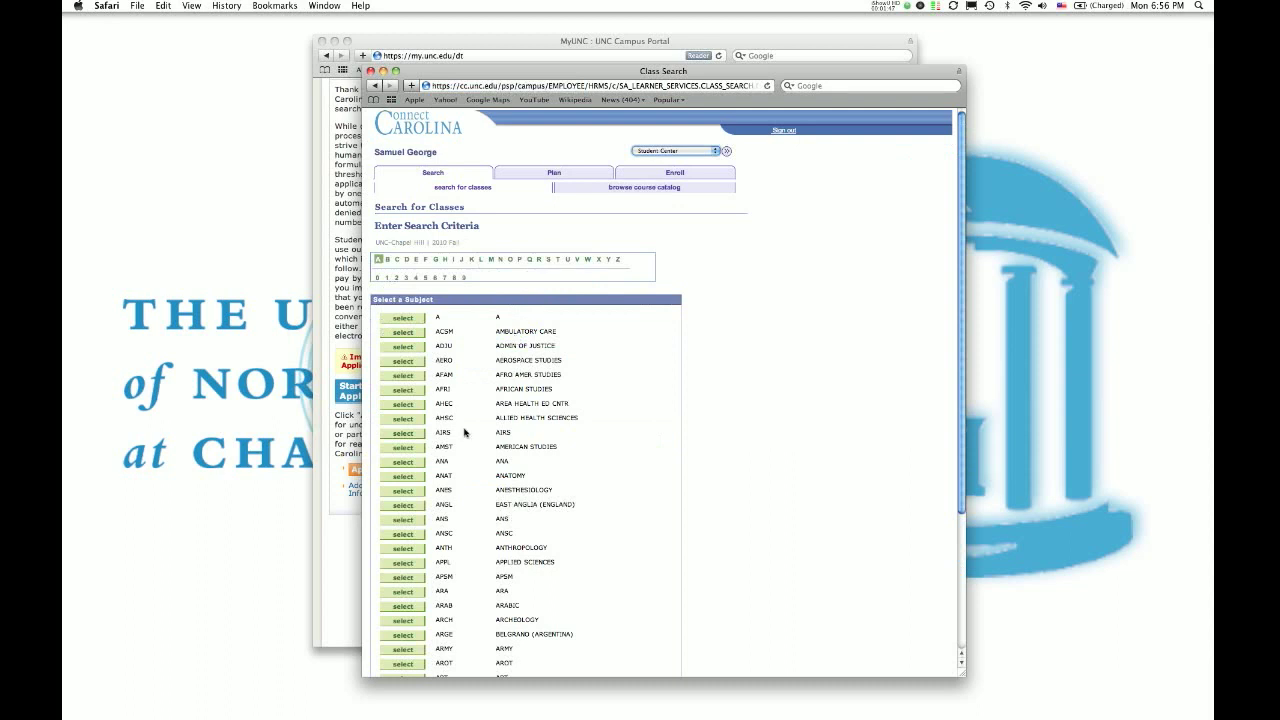
scroll(458, 410, down, 5)
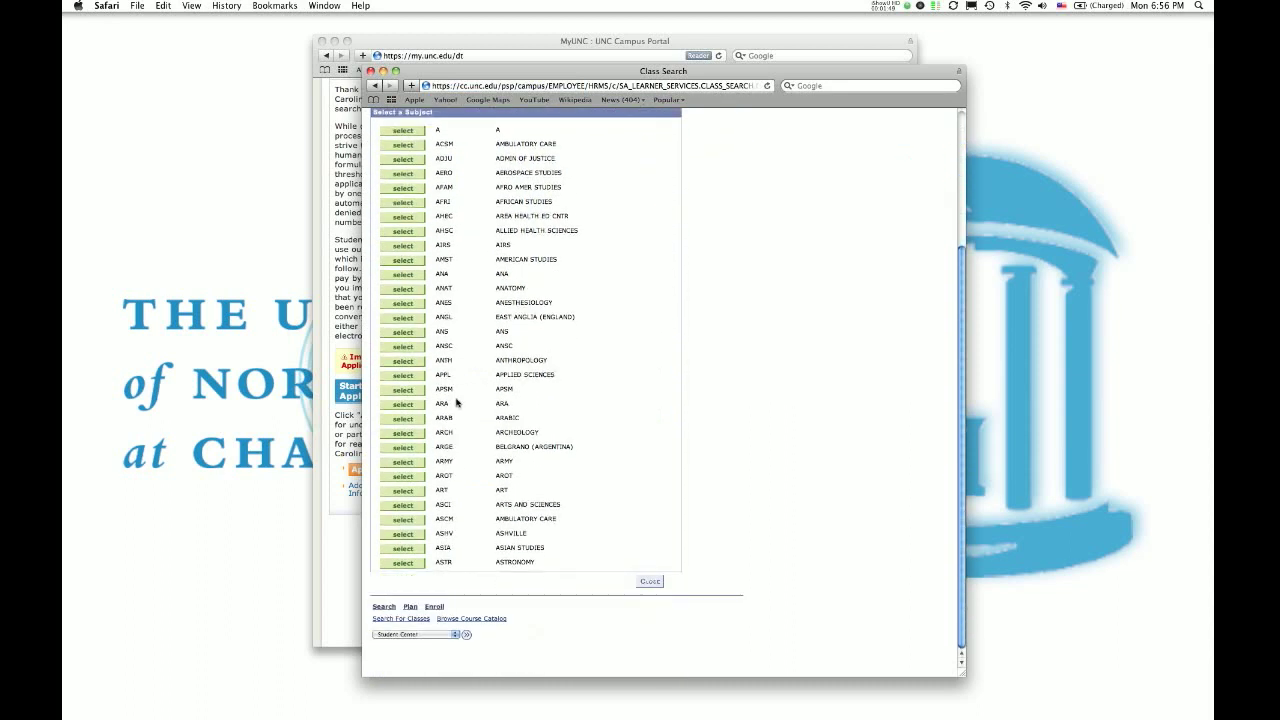
click(648, 580)
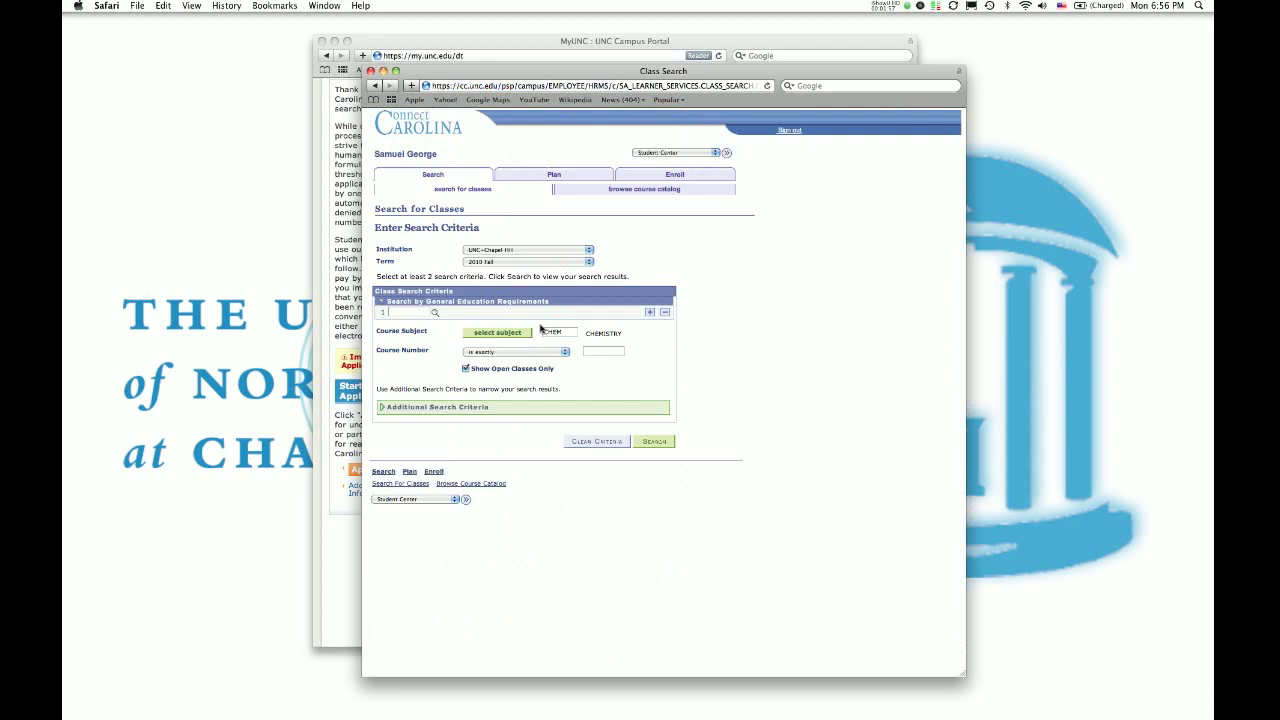
Set the course number criterion to "is exactly" 101
click(560, 330)
click(598, 350)
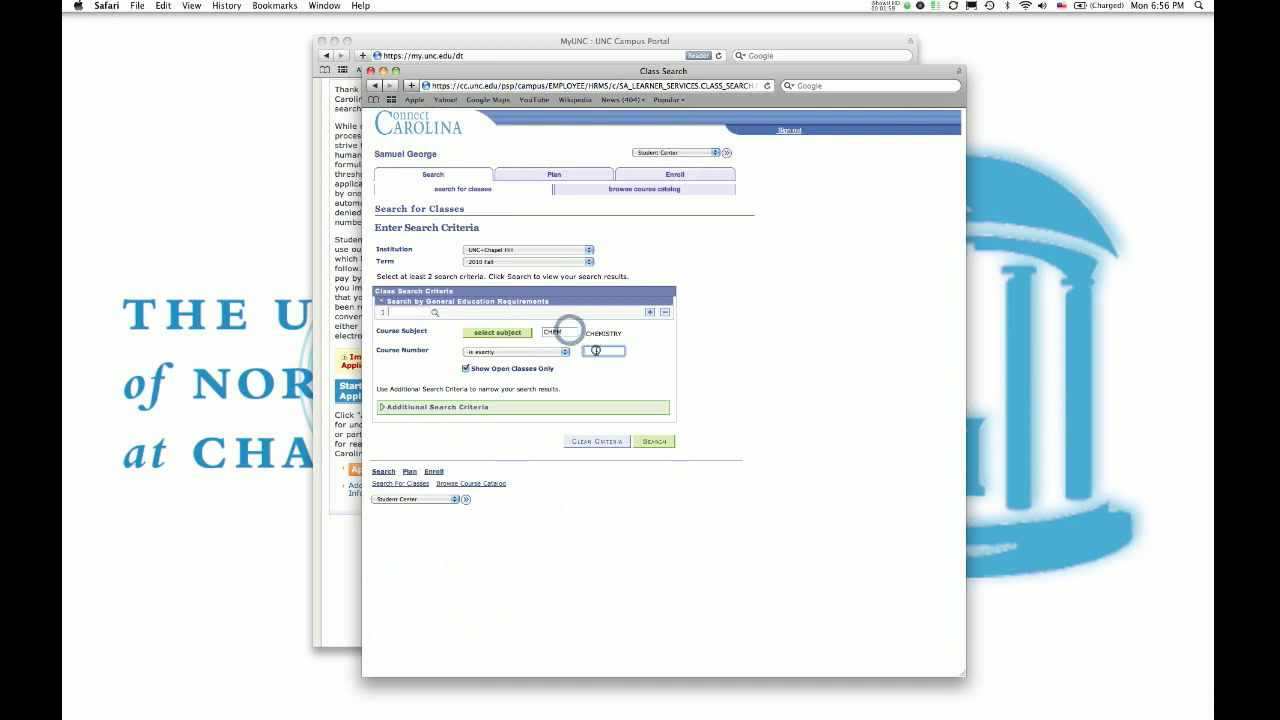
click(557, 354)
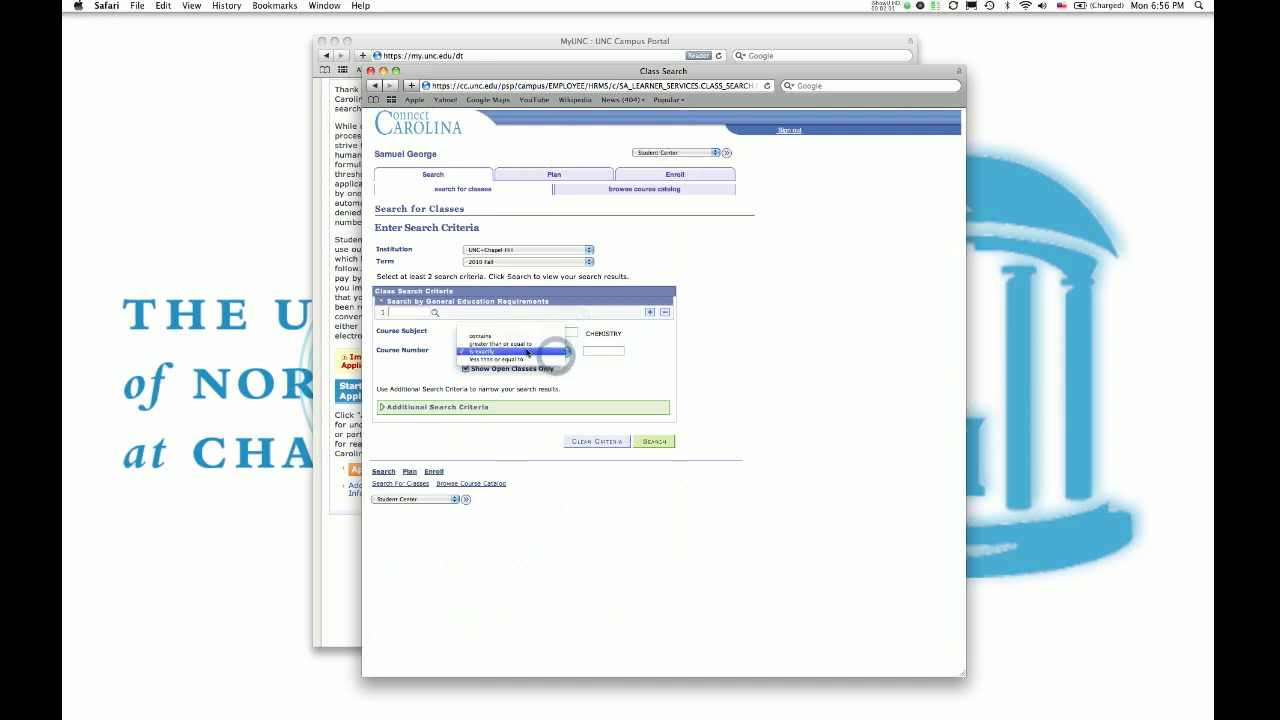
click(527, 353)
click(605, 351)
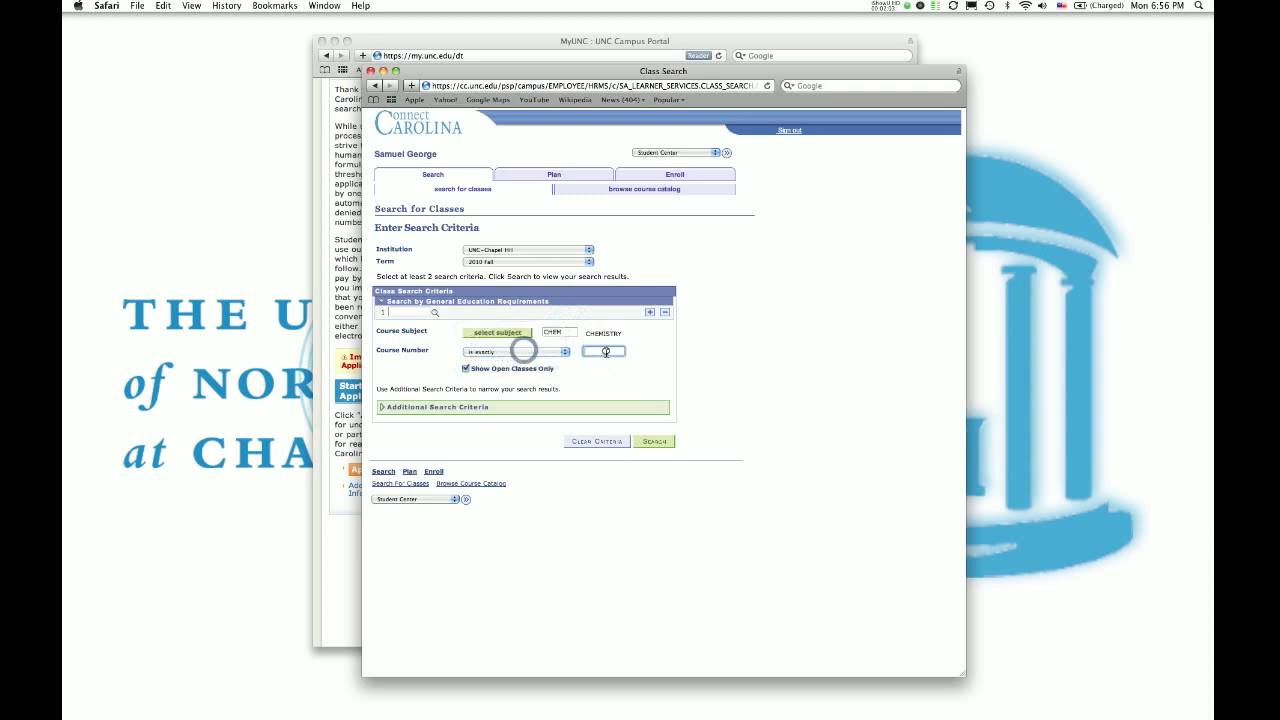
text(101)
Turn off Show Open Classes Only so that closed classes are included in the search
click(464, 369)
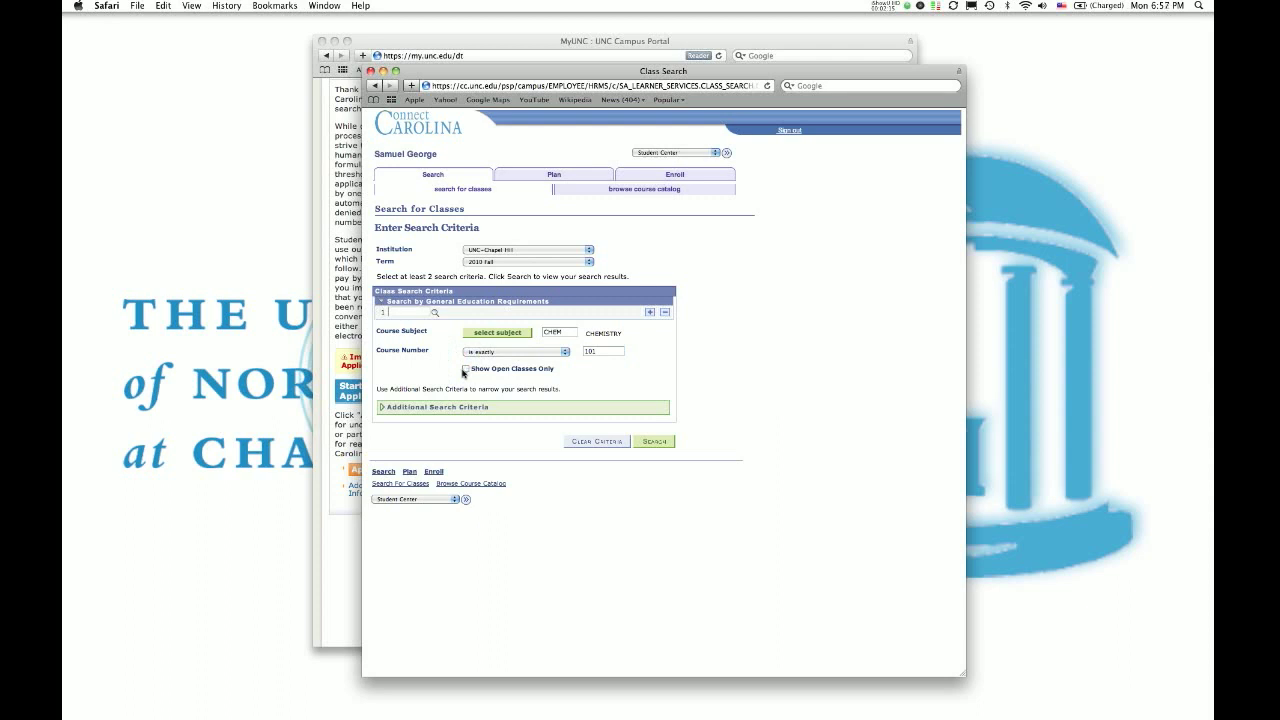
click(464, 369)
click(464, 369)
click(612, 352)
Check the Additional Search Criteria, collapse them again and run the class search
click(380, 408)
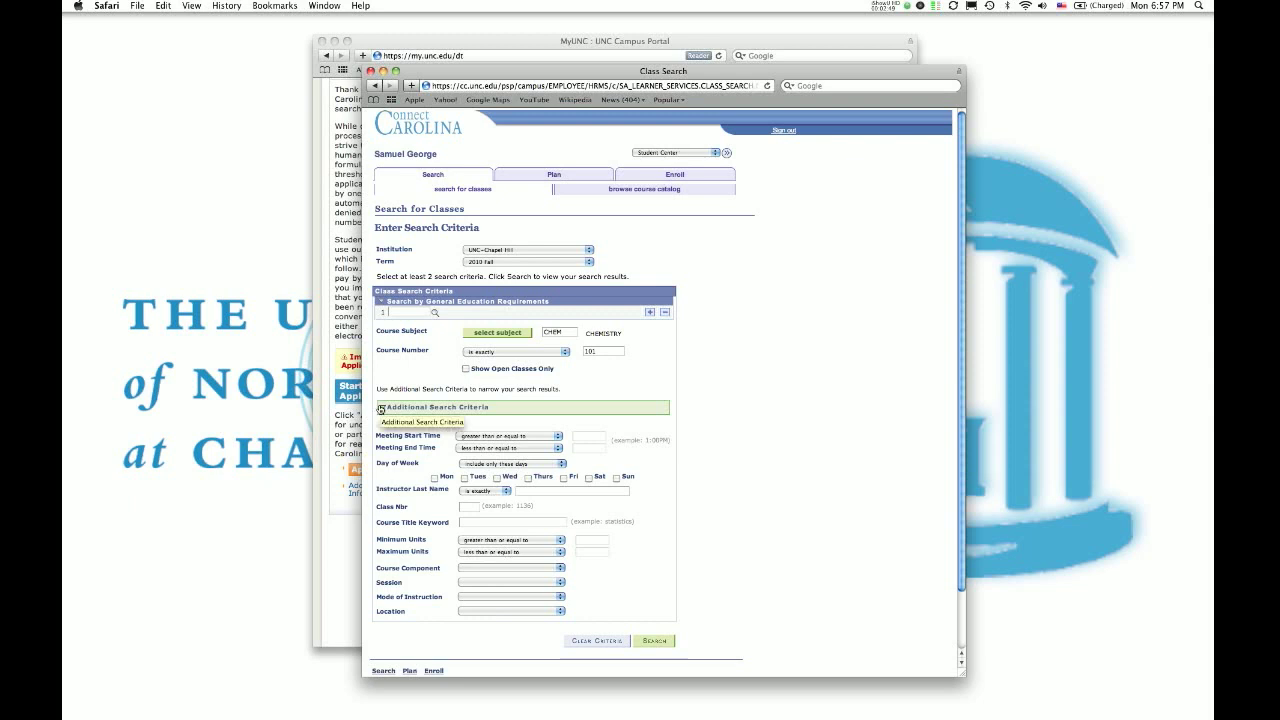
click(380, 409)
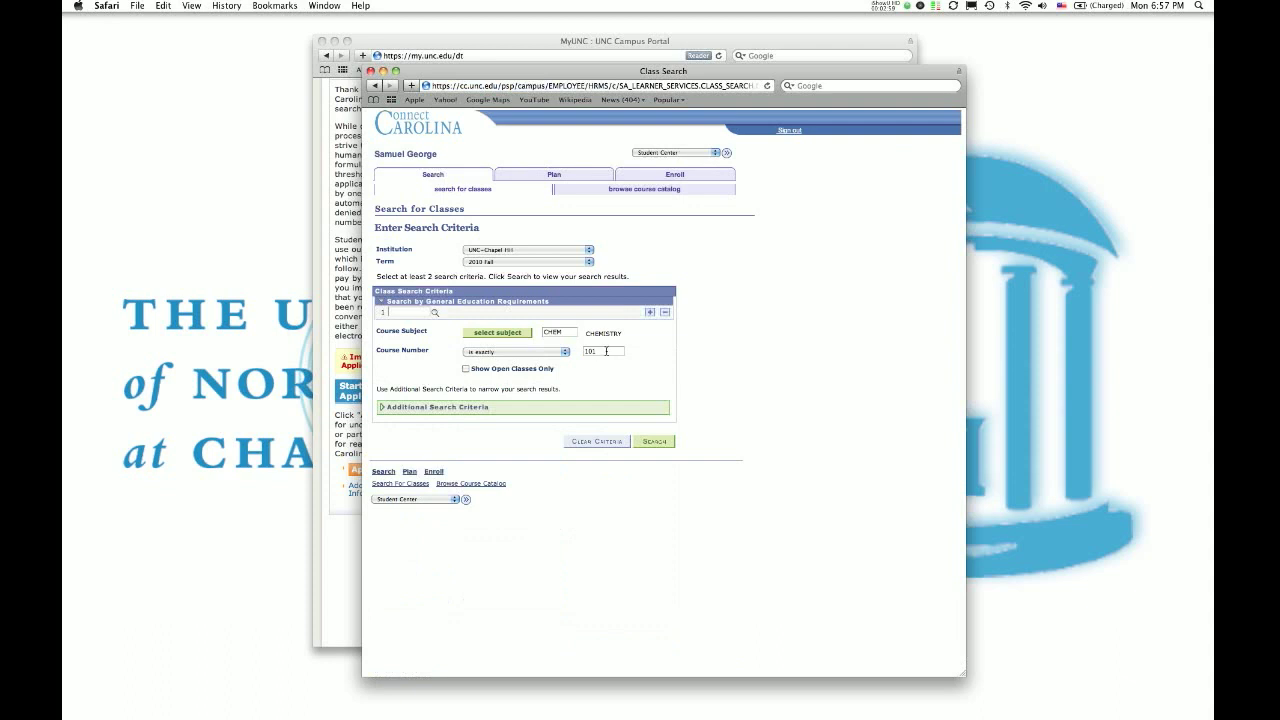
click(651, 446)
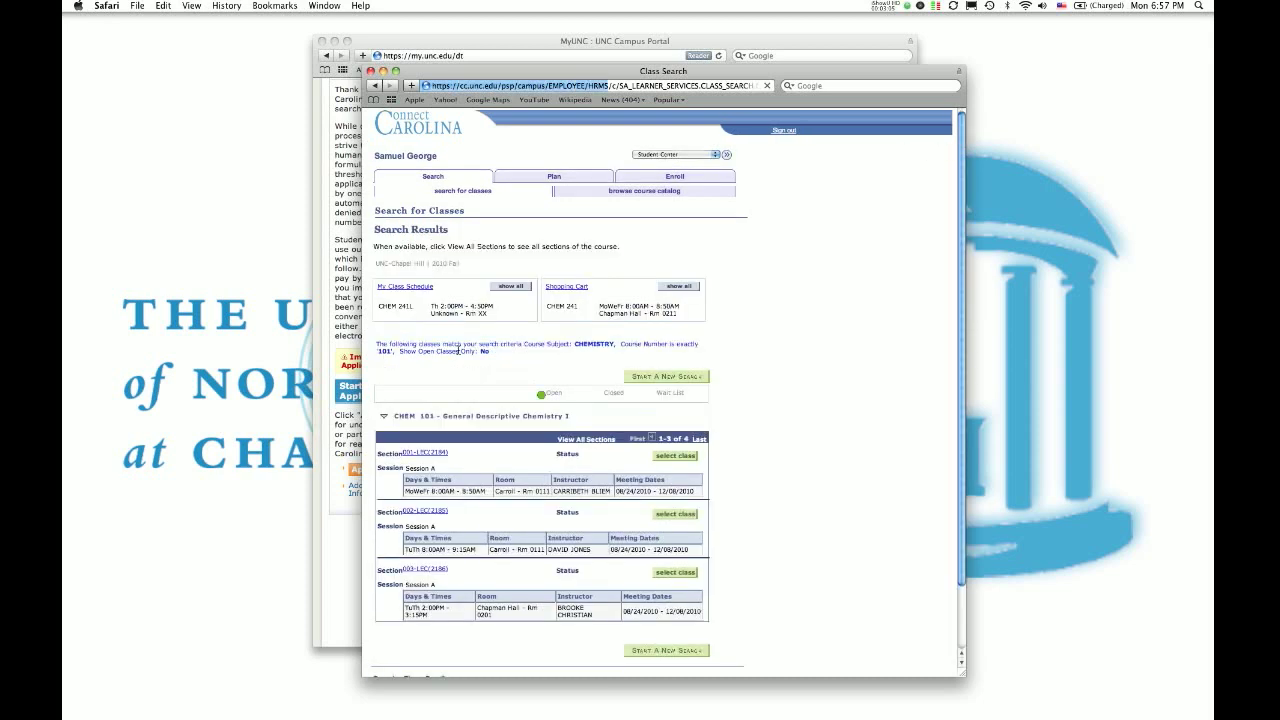
Add CHEM 101 lecture section 001 to the shopping cart, keeping the default related section and leaving the permission number blank
scroll(432, 460, down, 3)
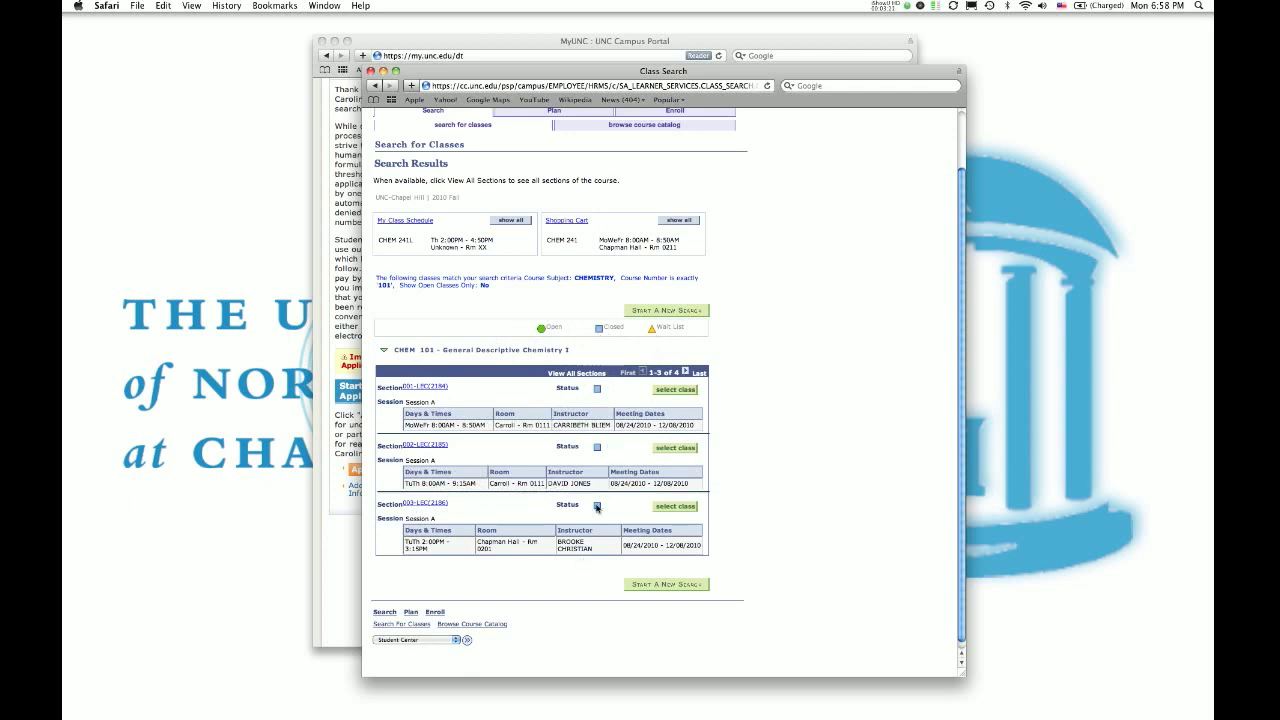
click(661, 390)
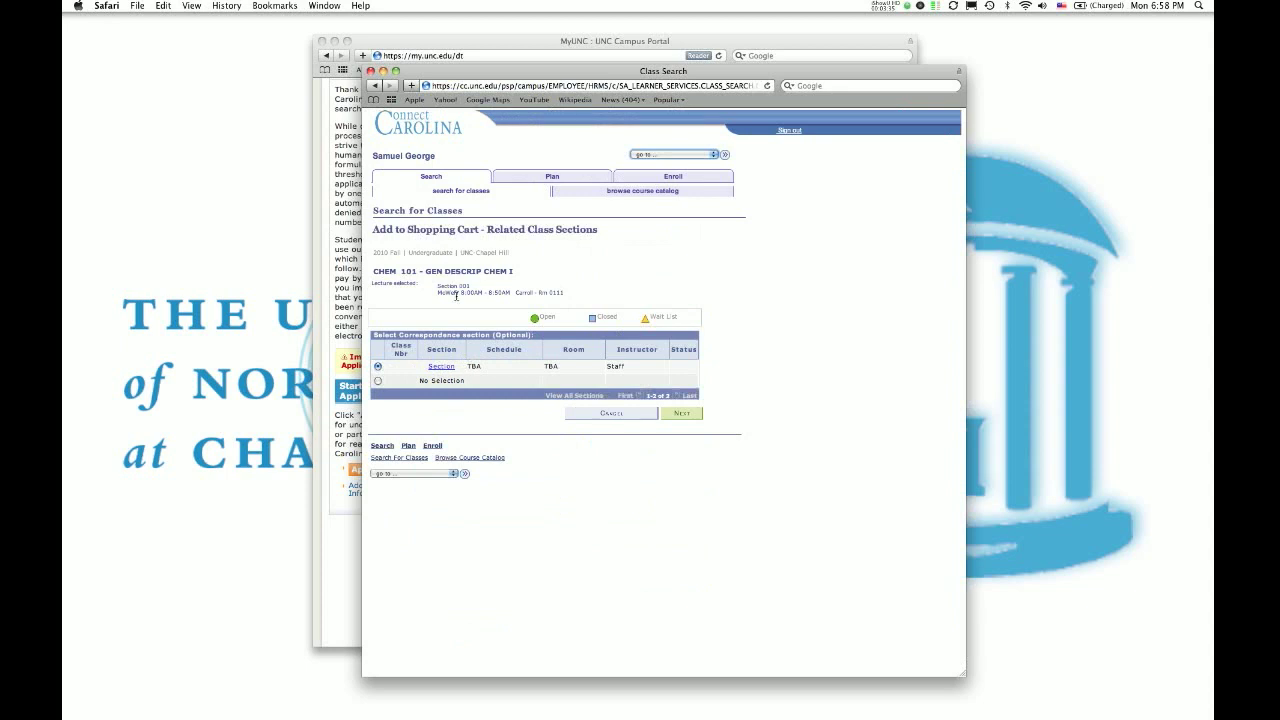
click(667, 415)
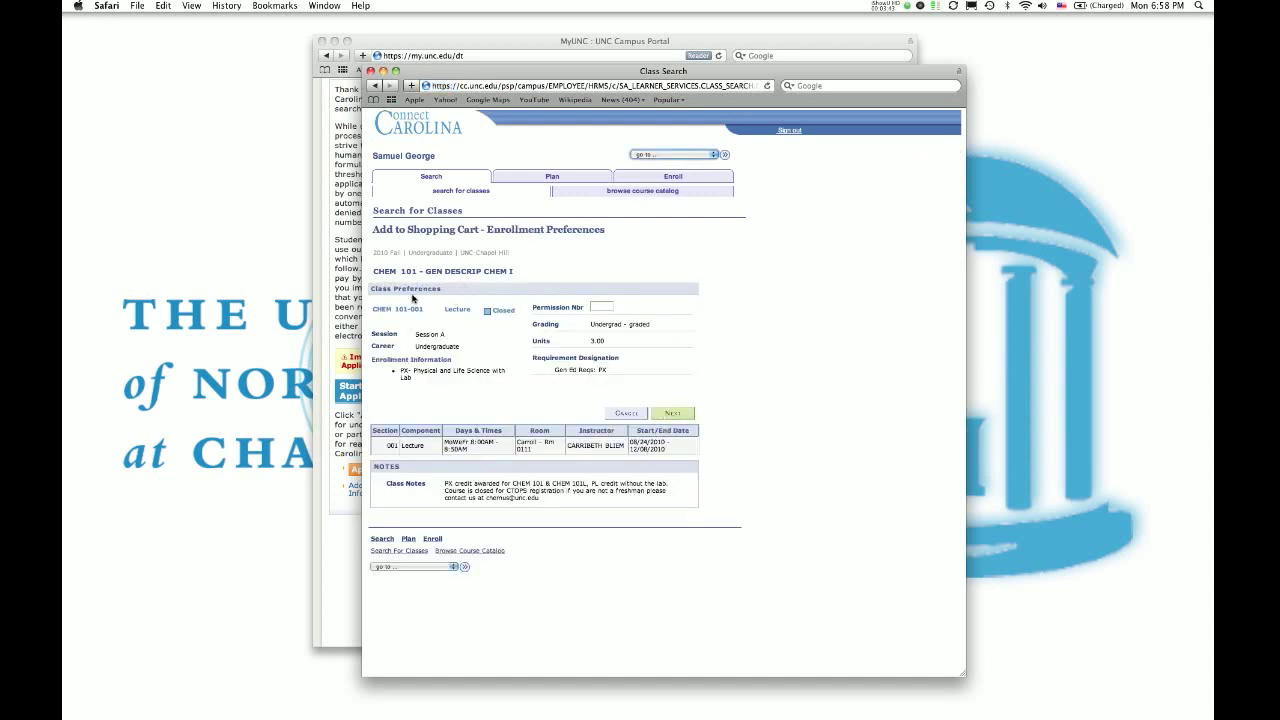
click(603, 307)
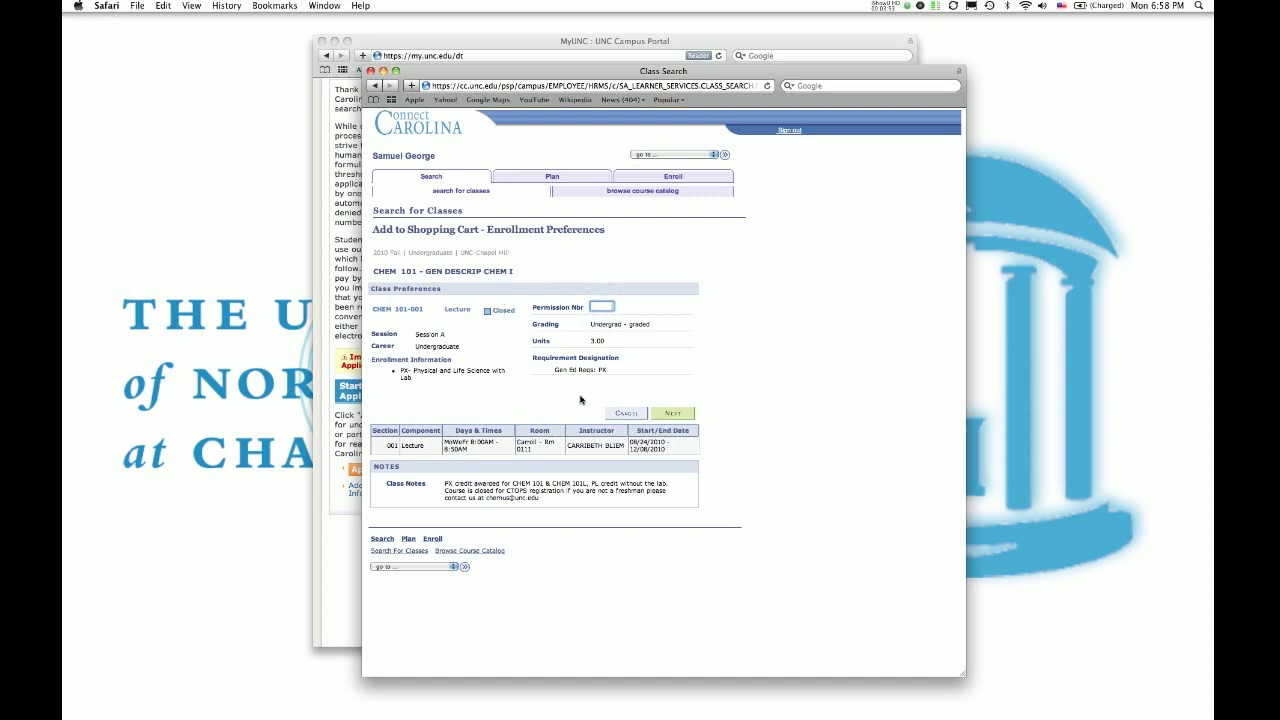
click(665, 414)
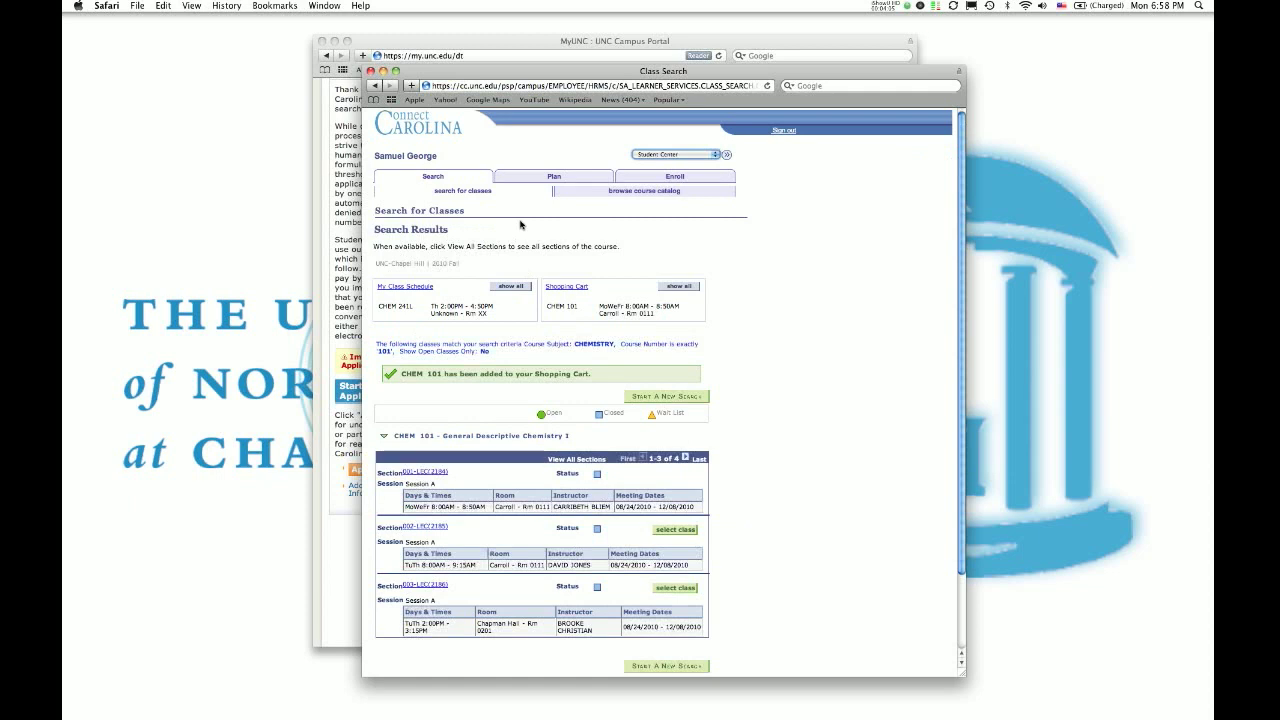
Open the Add Classes page for enrollment and review the 2010 Fall shopping cart and class schedule
click(669, 178)
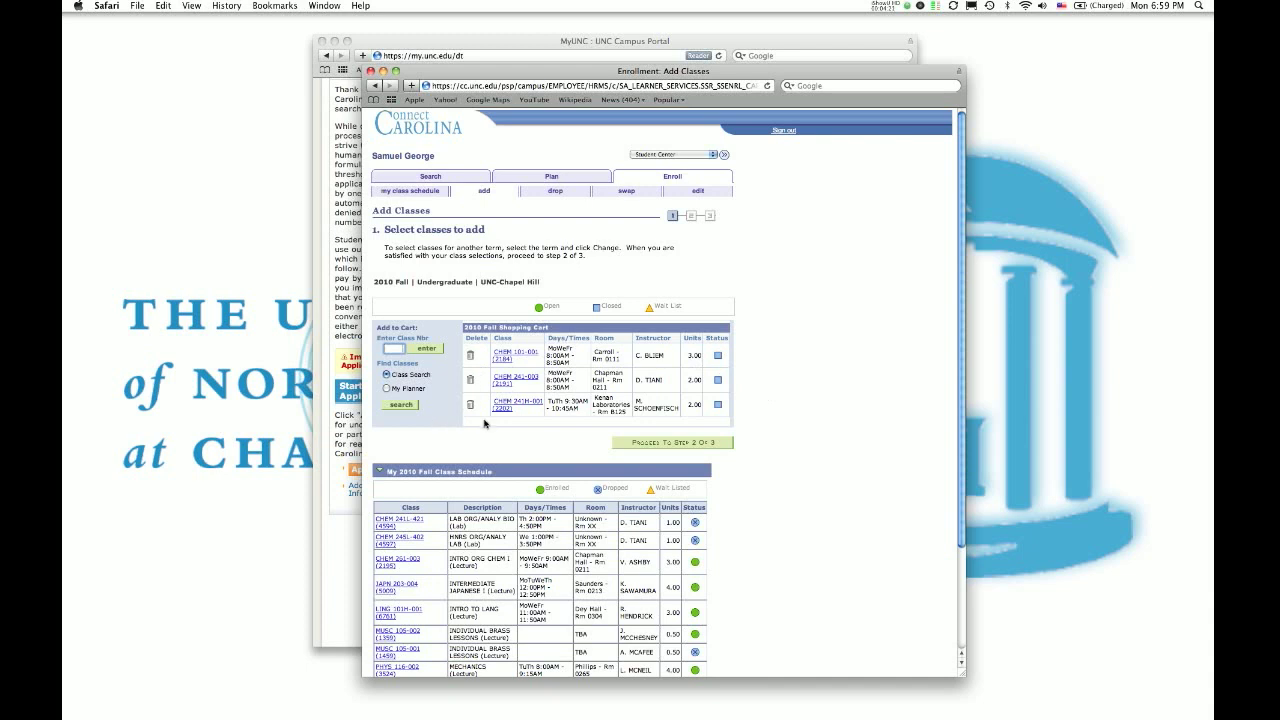
scroll(486, 424, down, 3)
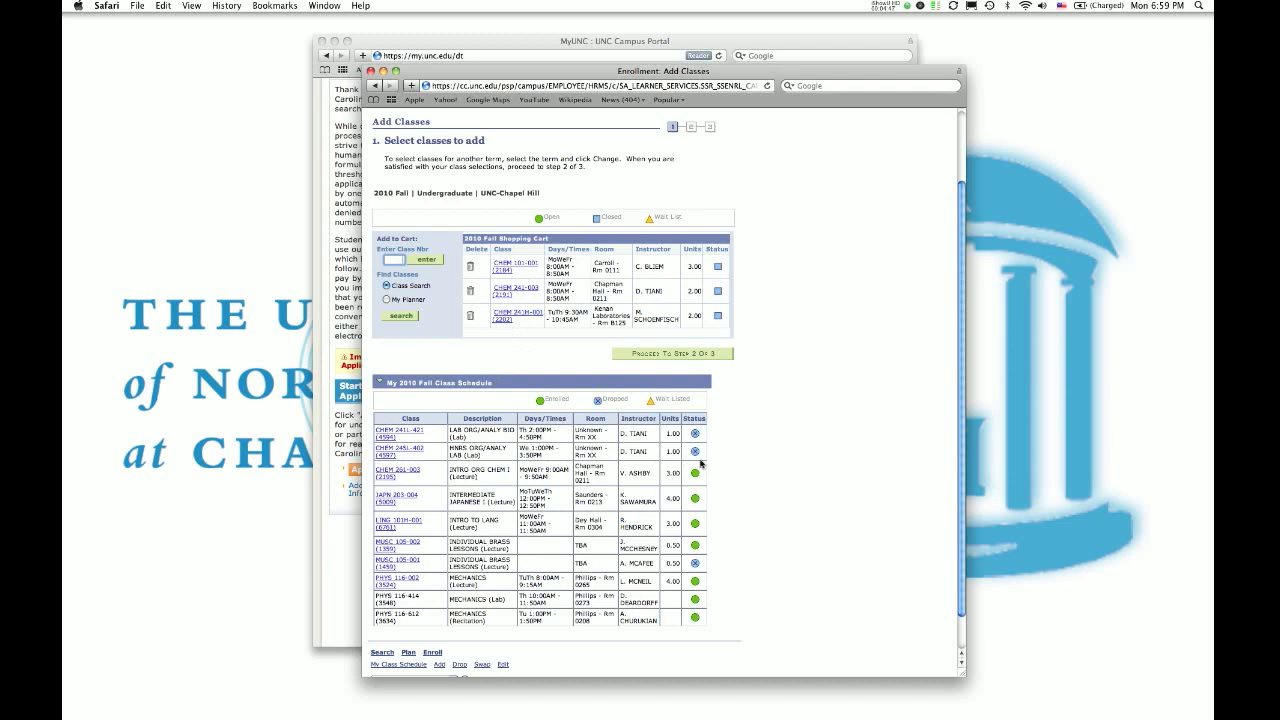
scroll(494, 369, up, 3)
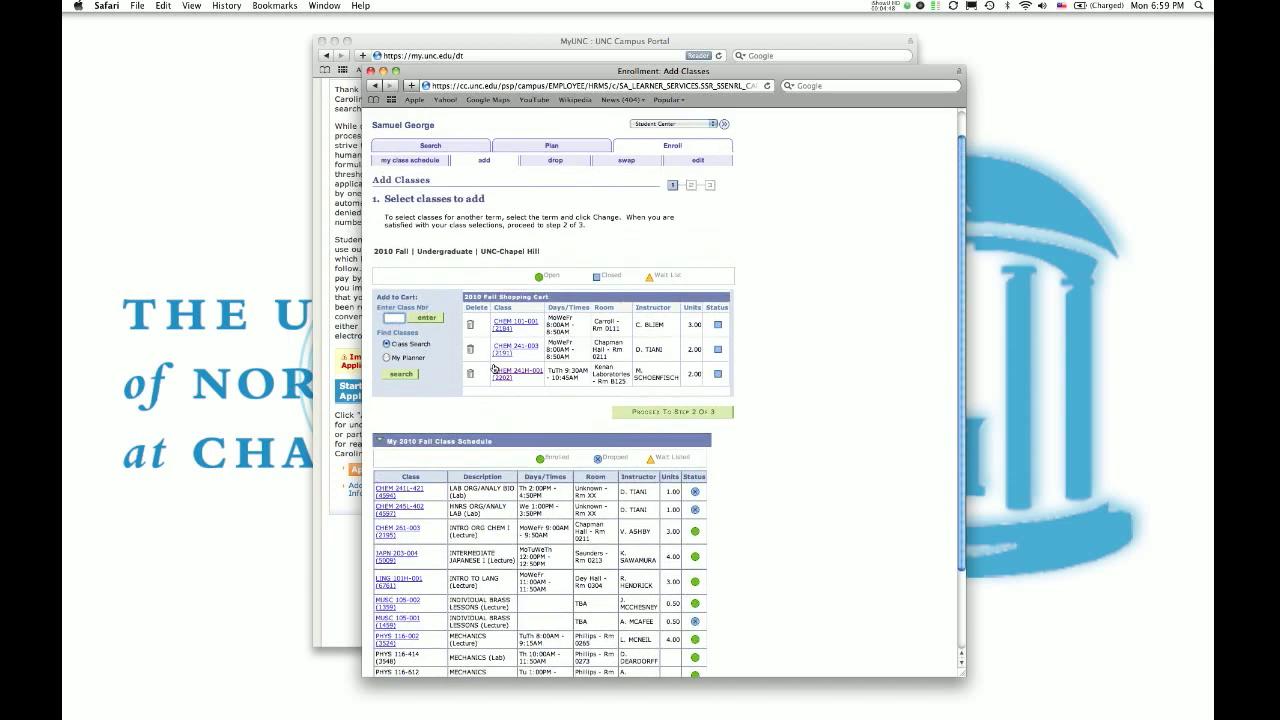
Proceed to the class confirmation step for the cart, cancel the enrollment and discard the unsaved changes
click(689, 418)
click(687, 418)
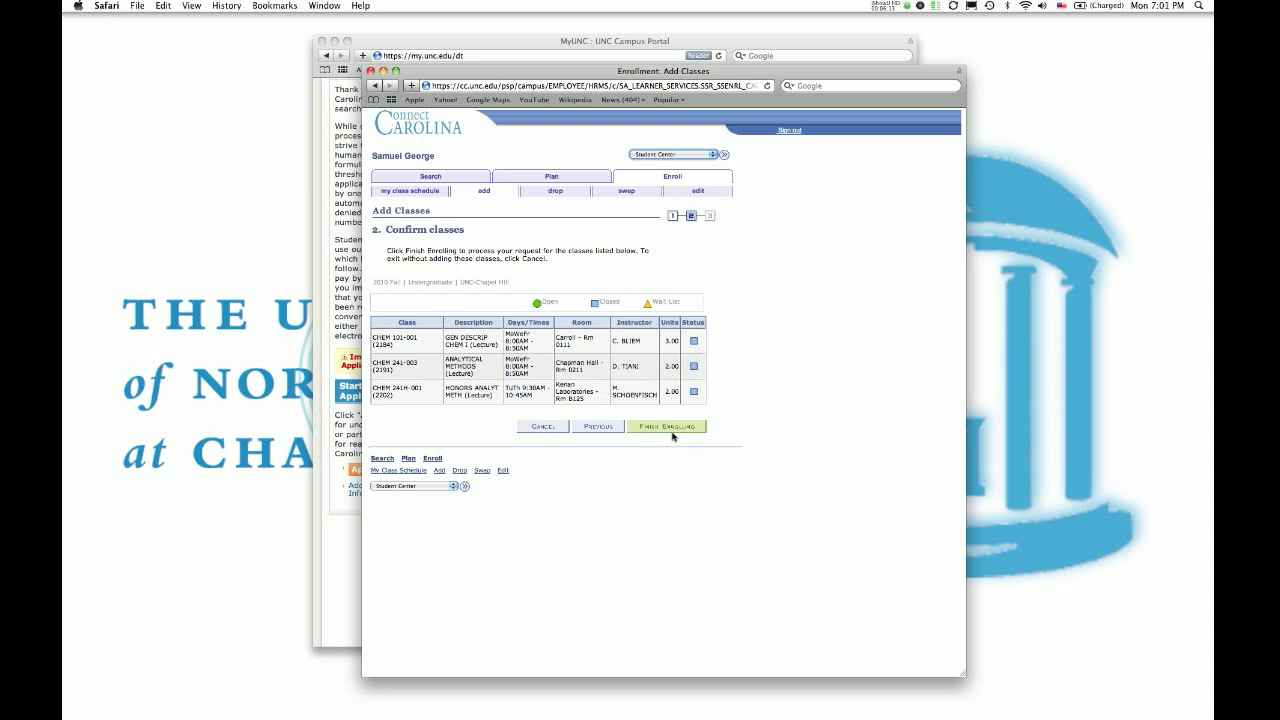
click(546, 428)
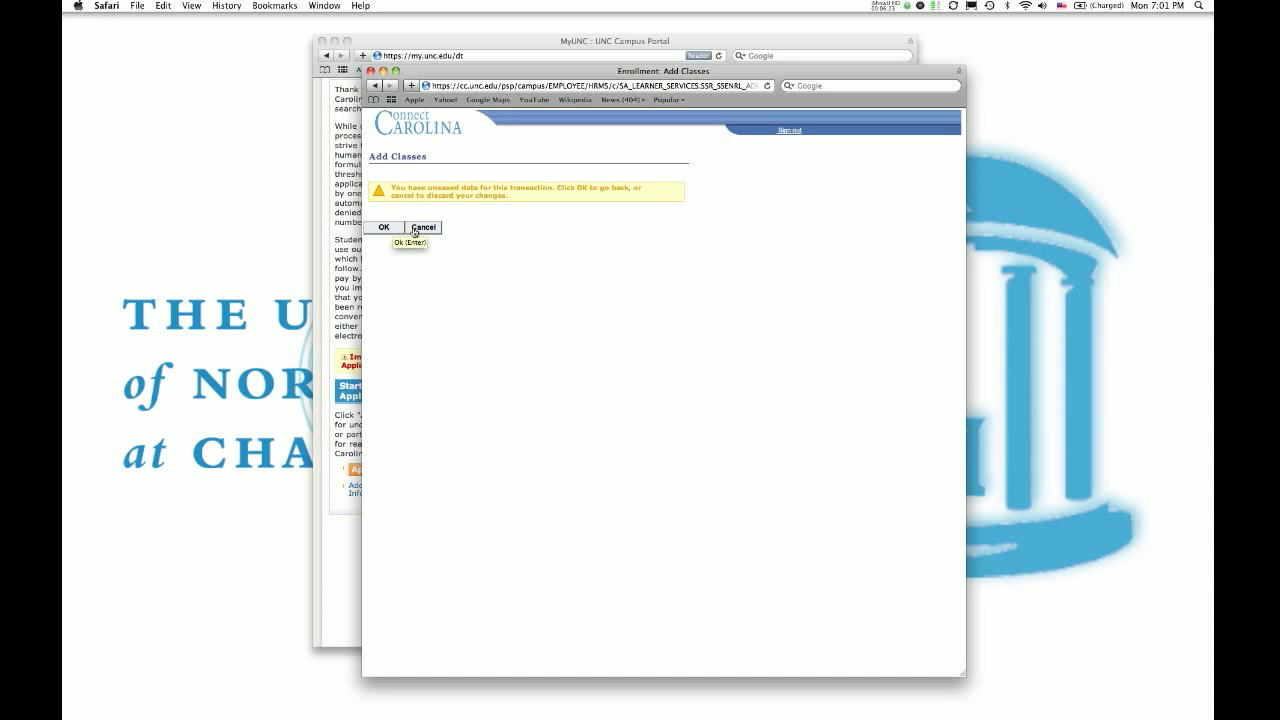
click(427, 233)
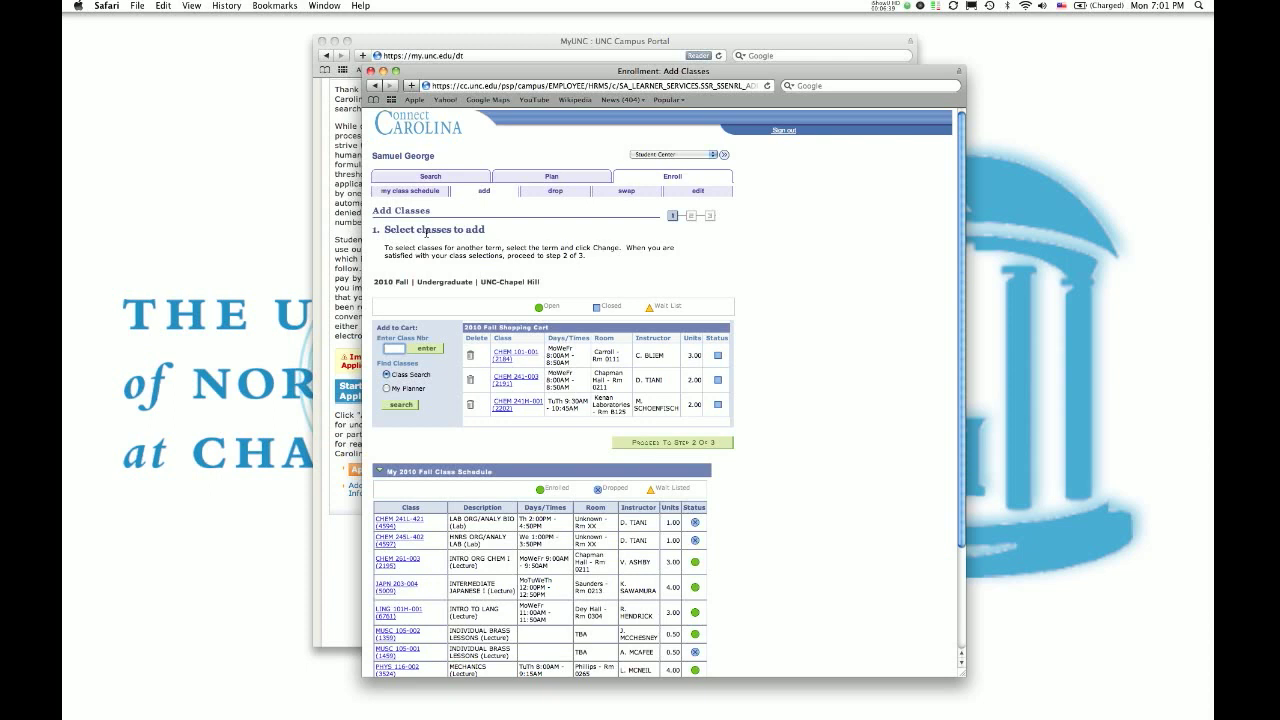
click(719, 360)
Sign out of ConnectCarolina and confirm logging out of the UNC single sign-on session
click(783, 131)
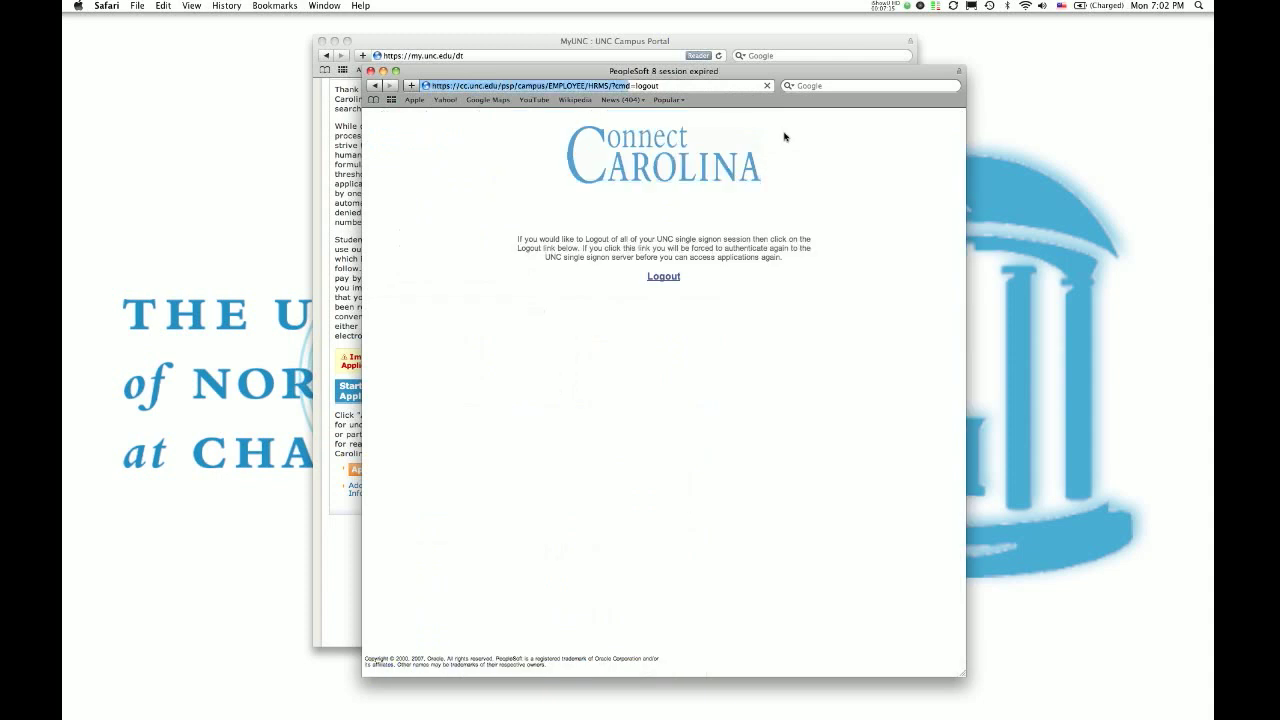
click(665, 283)
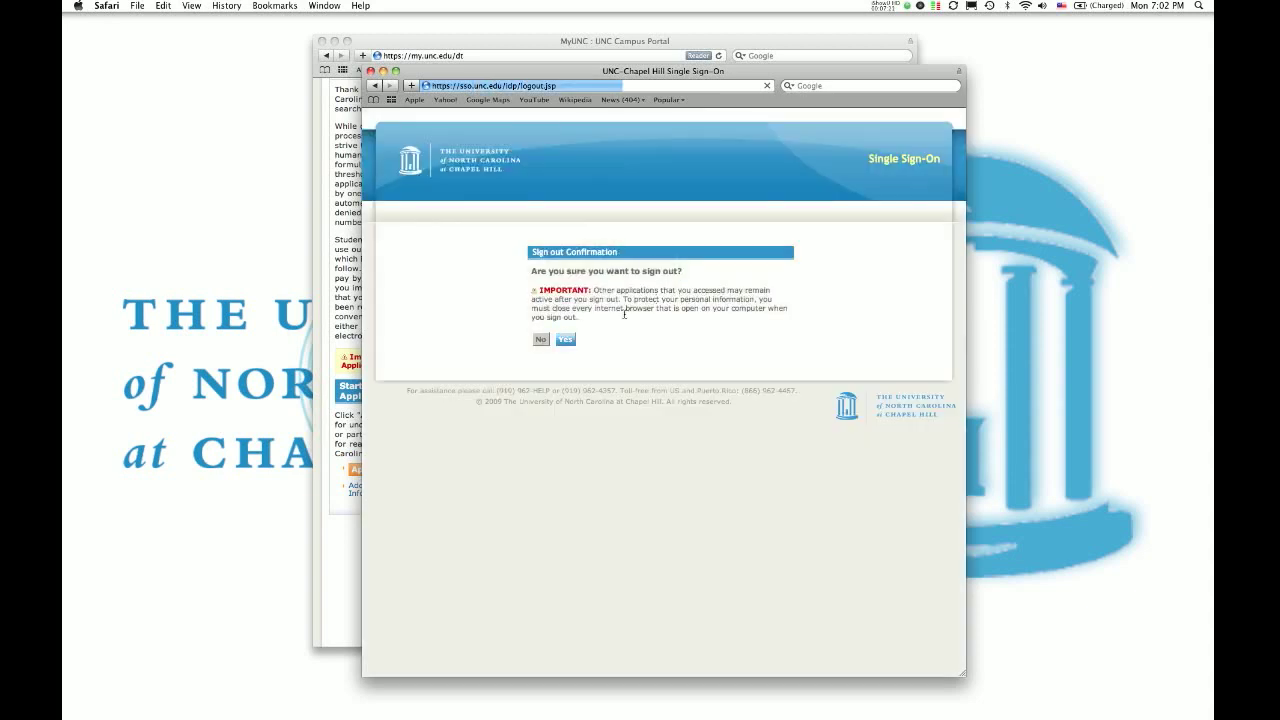
click(572, 342)
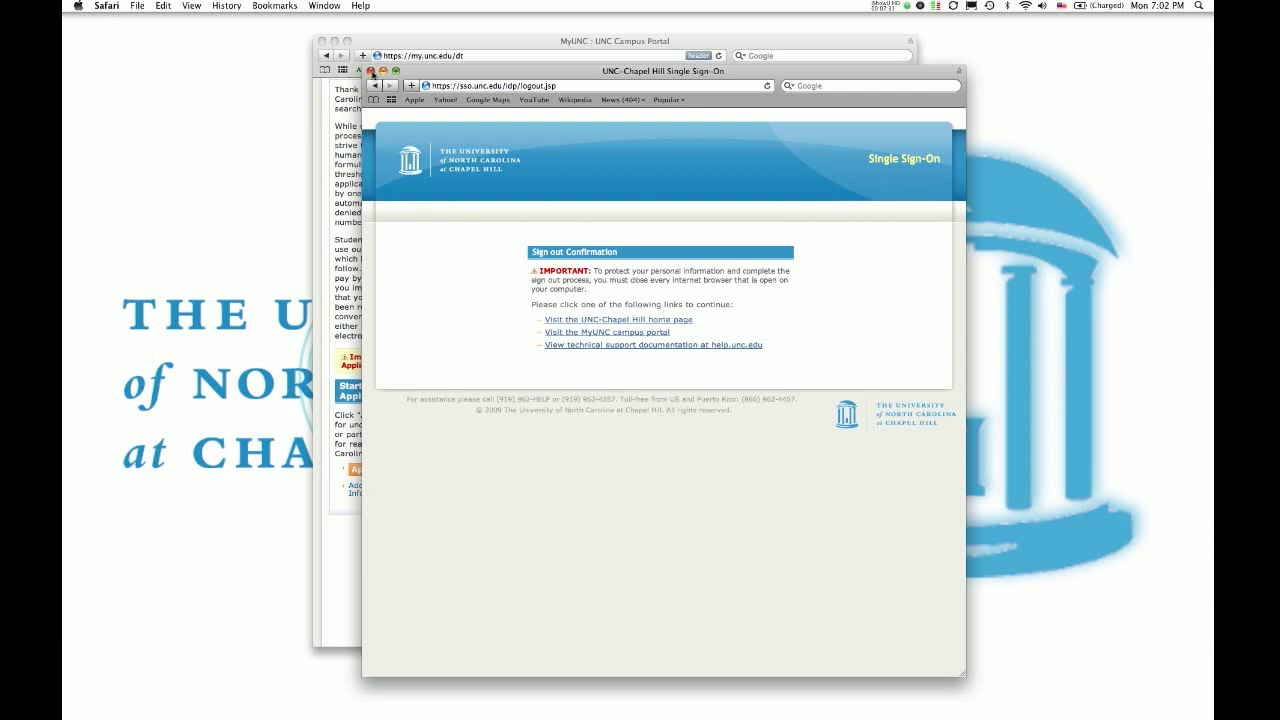
Visit the UNC-Chapel Hill home page from the sign-out confirmation and close that browser window
click(587, 321)
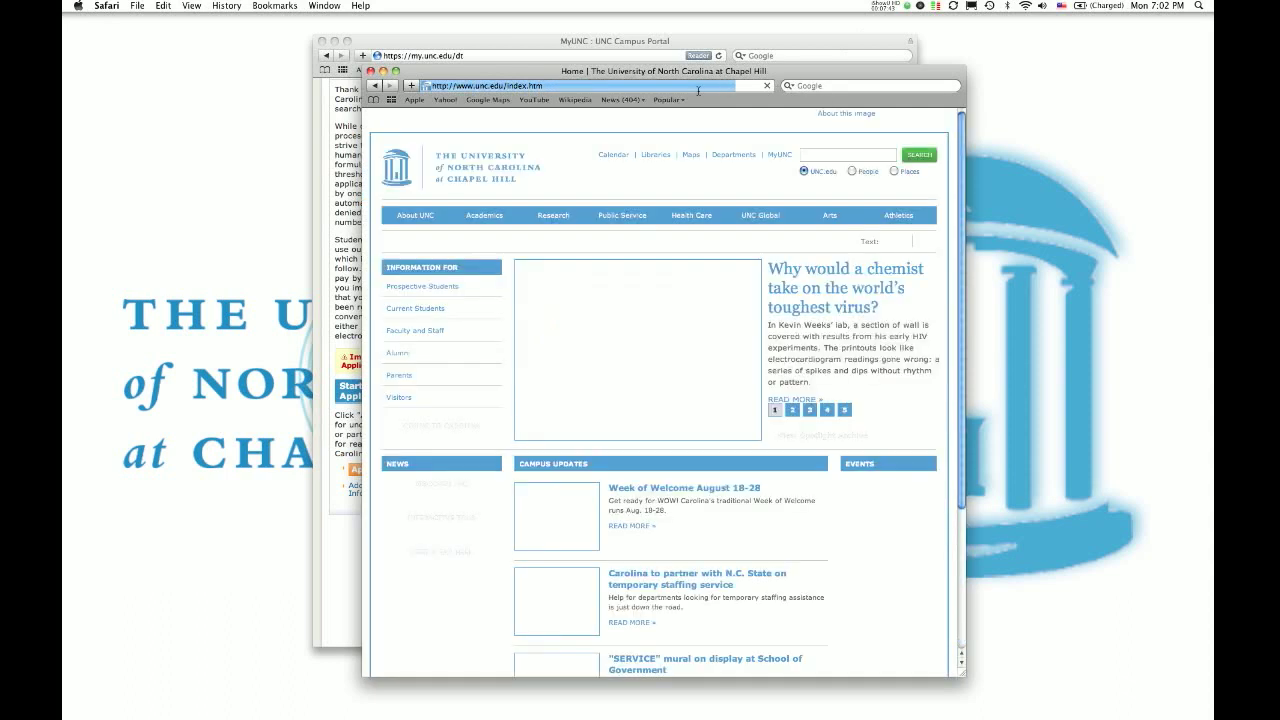
click(371, 71)
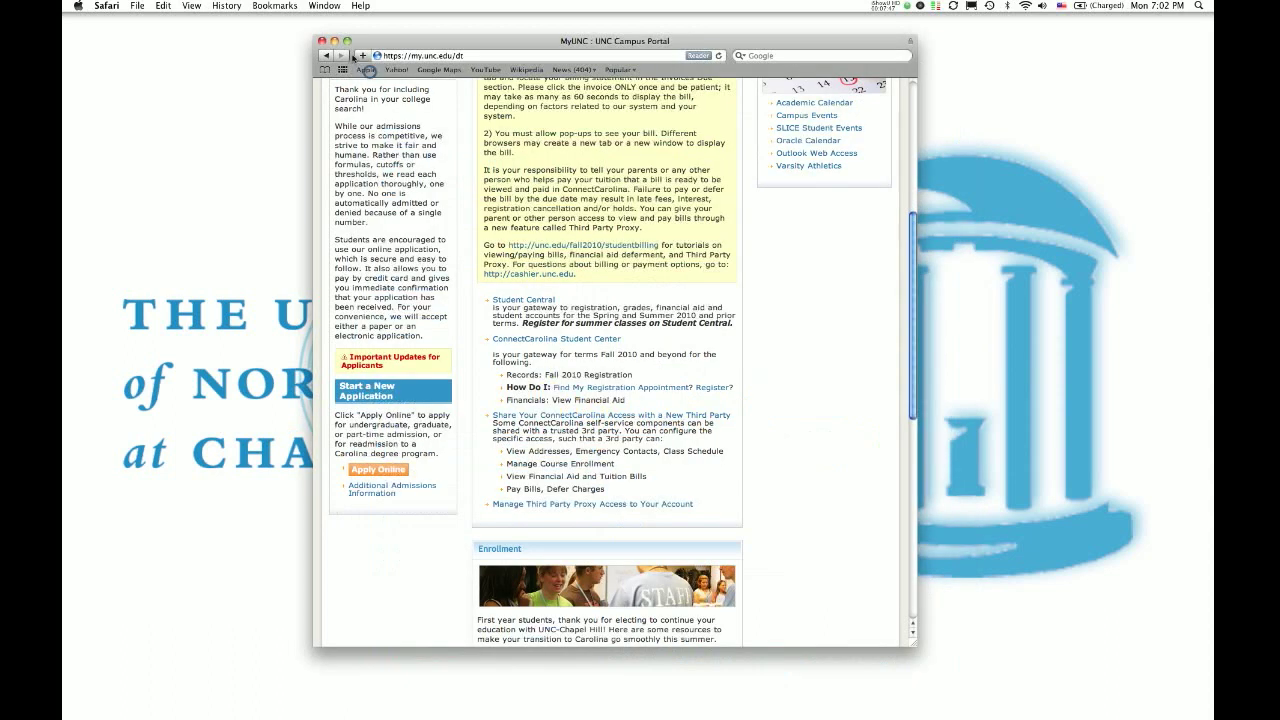